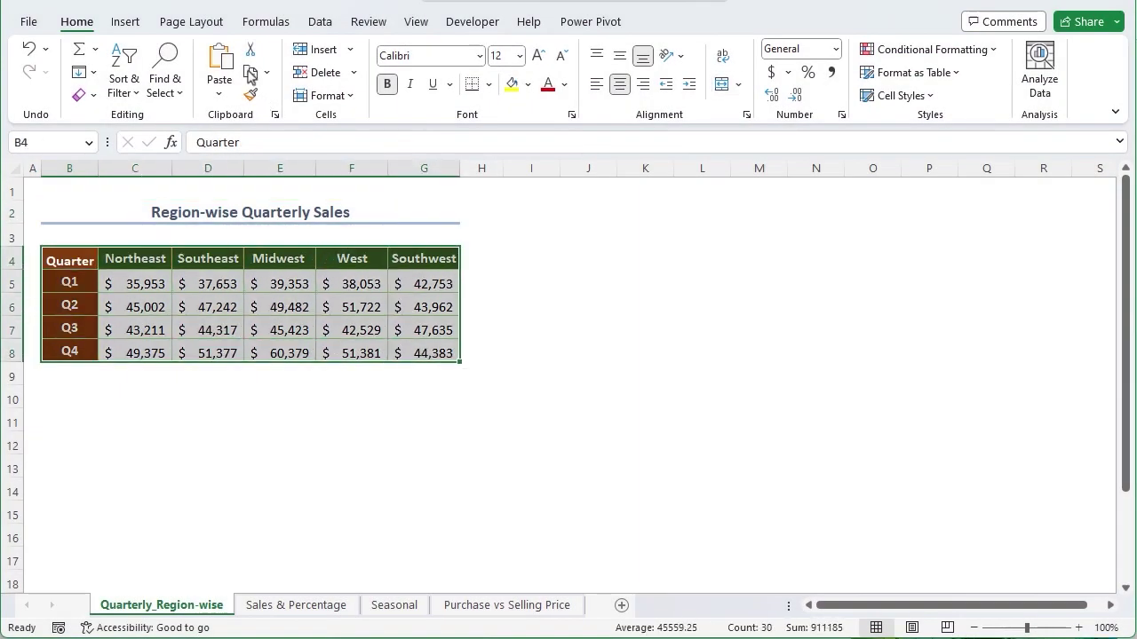
Insert a clustered column chart from the Region-wise Quarterly Sales table B4:G8
click(129, 23)
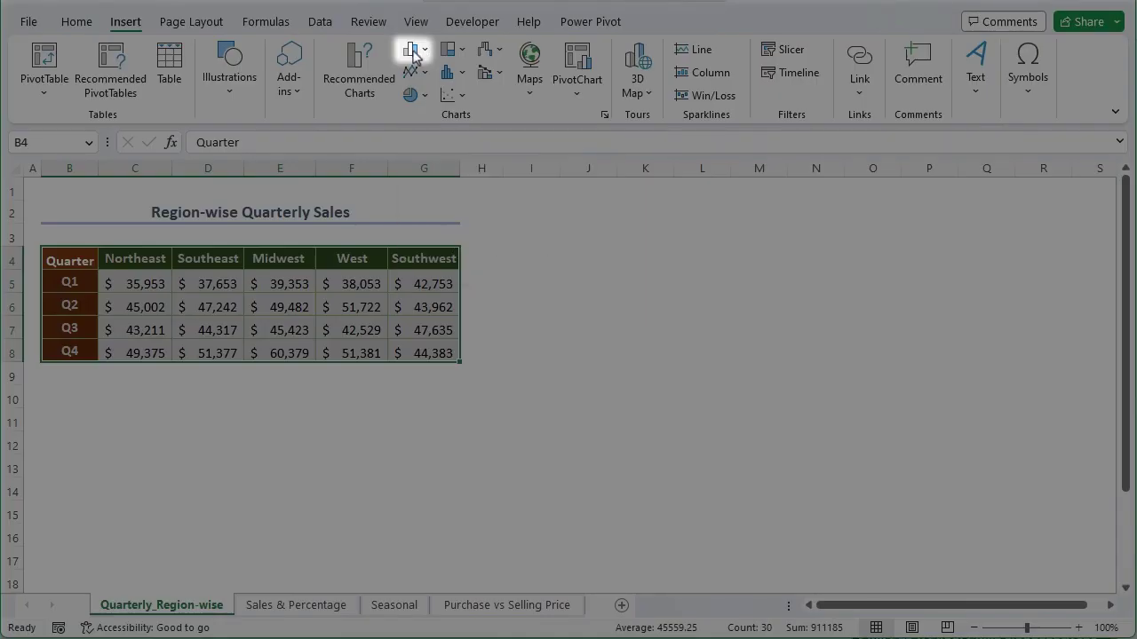
click(414, 56)
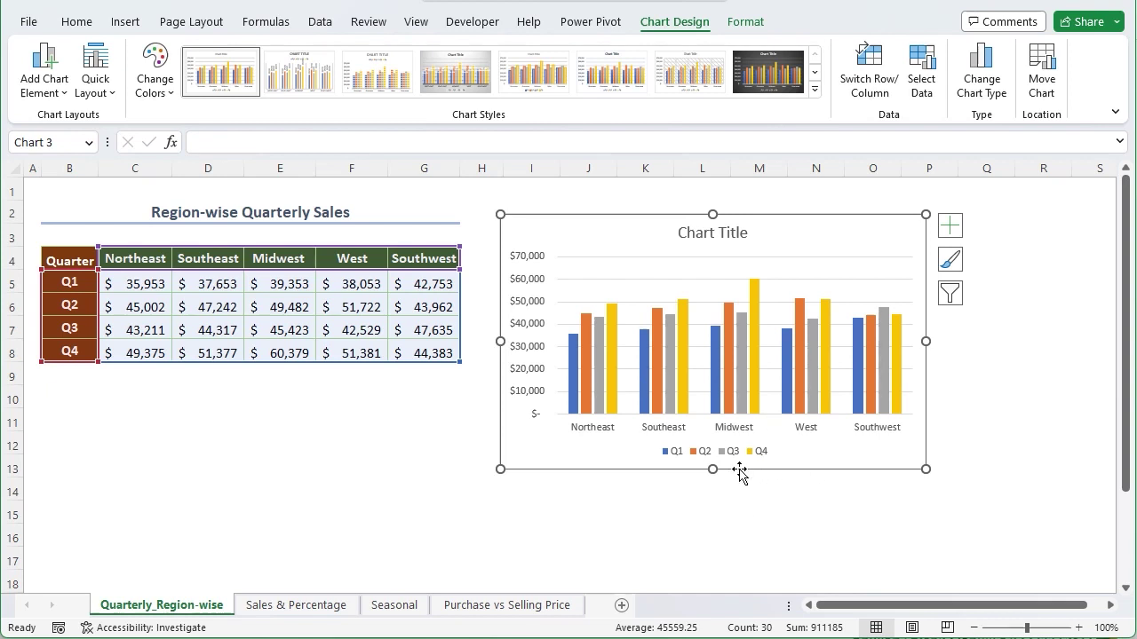
Switch the chart's rows and columns so Q1–Q4 form the axis and regions become series
right_click(783, 268)
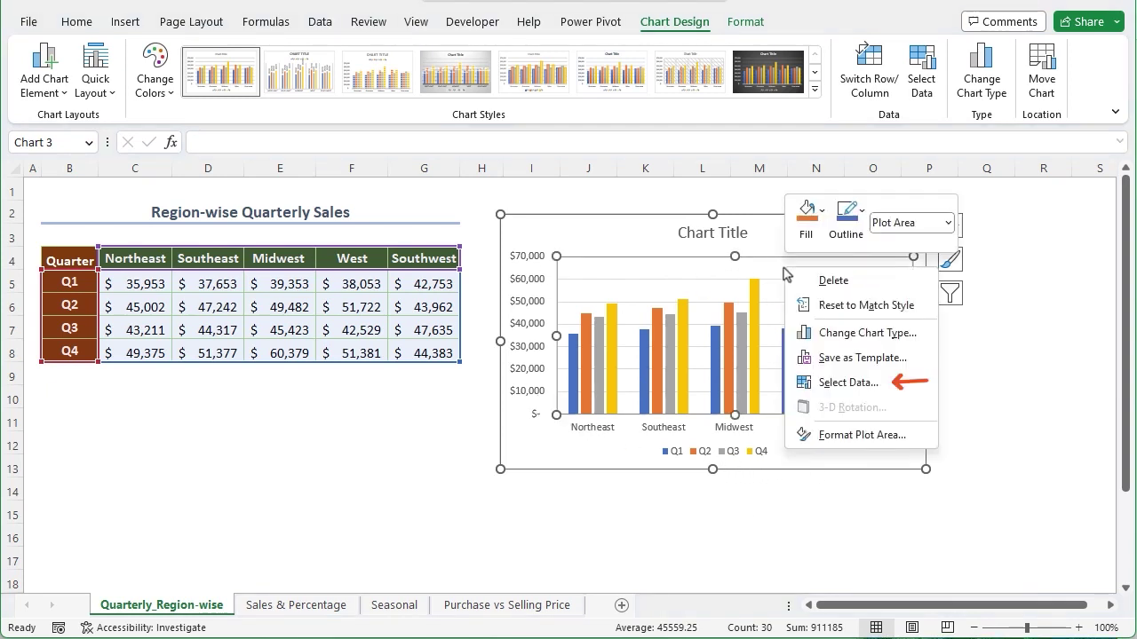
click(900, 388)
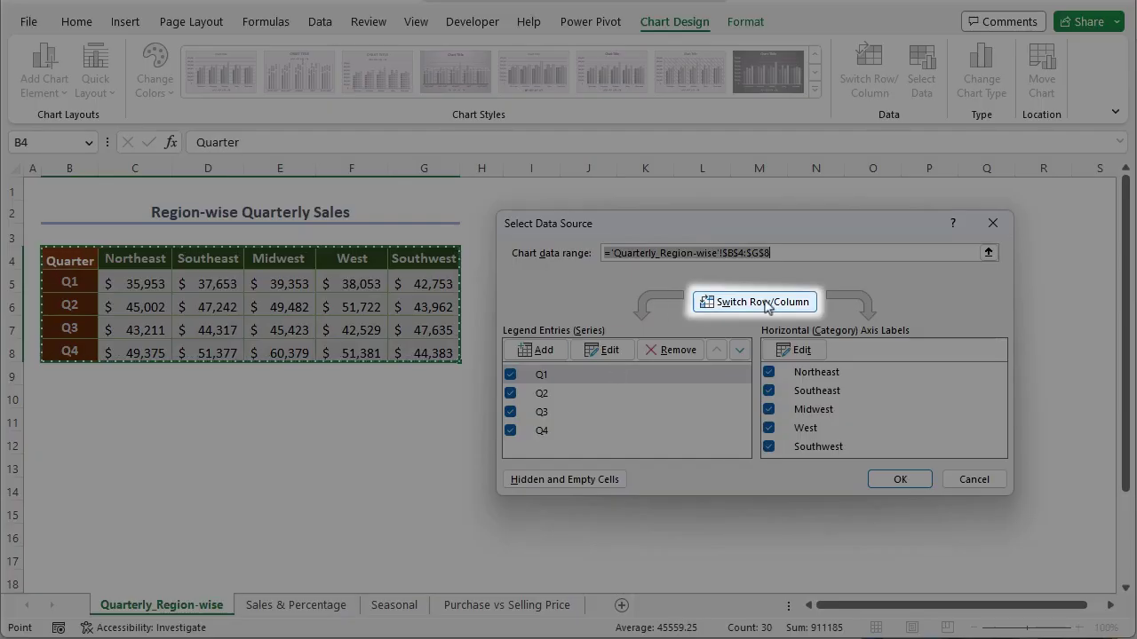
click(779, 307)
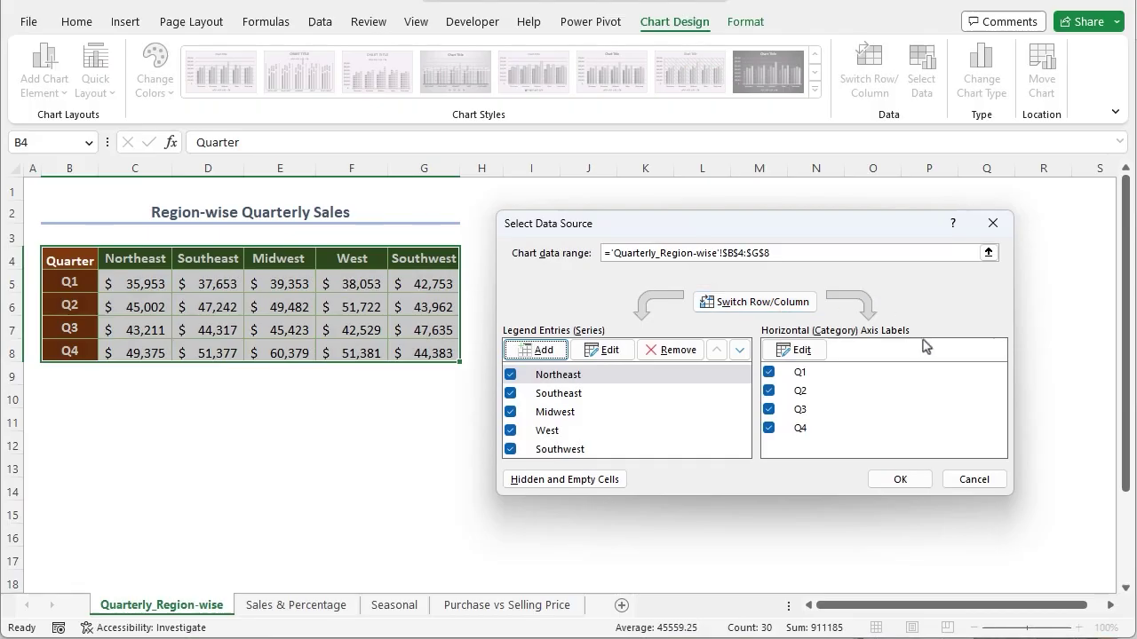
click(900, 480)
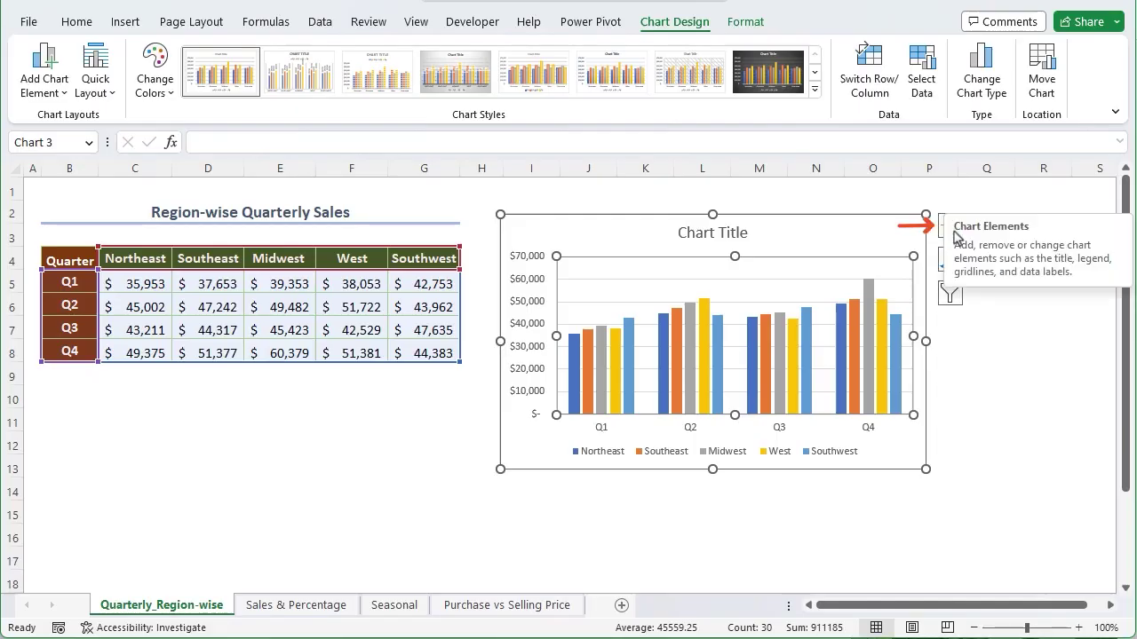
Add Sales and Quarter axis titles and the title 'Region-wise Quarterly Sales in USD'
click(952, 230)
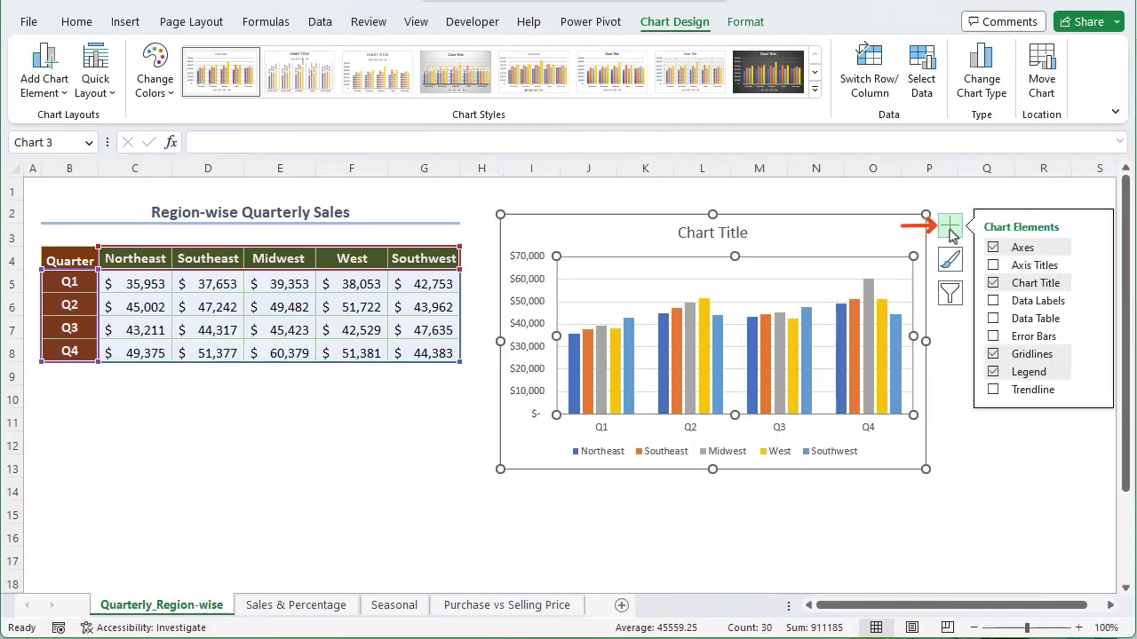
click(1049, 266)
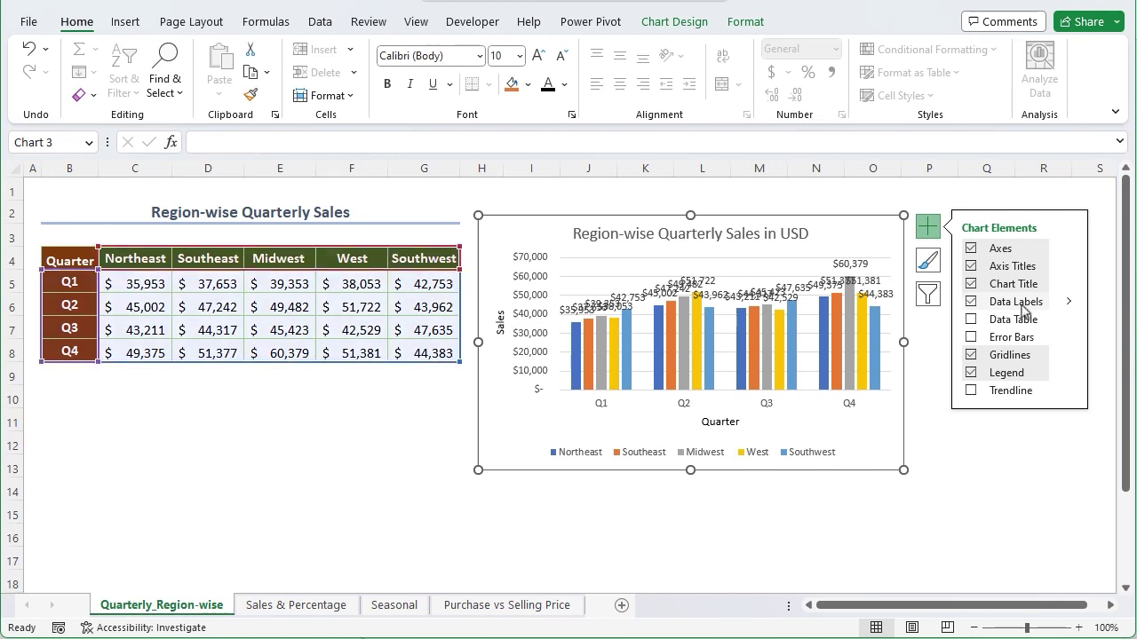
Give the Southwest data labels the custom number format [>=1000]#,##0,"K";0
click(742, 294)
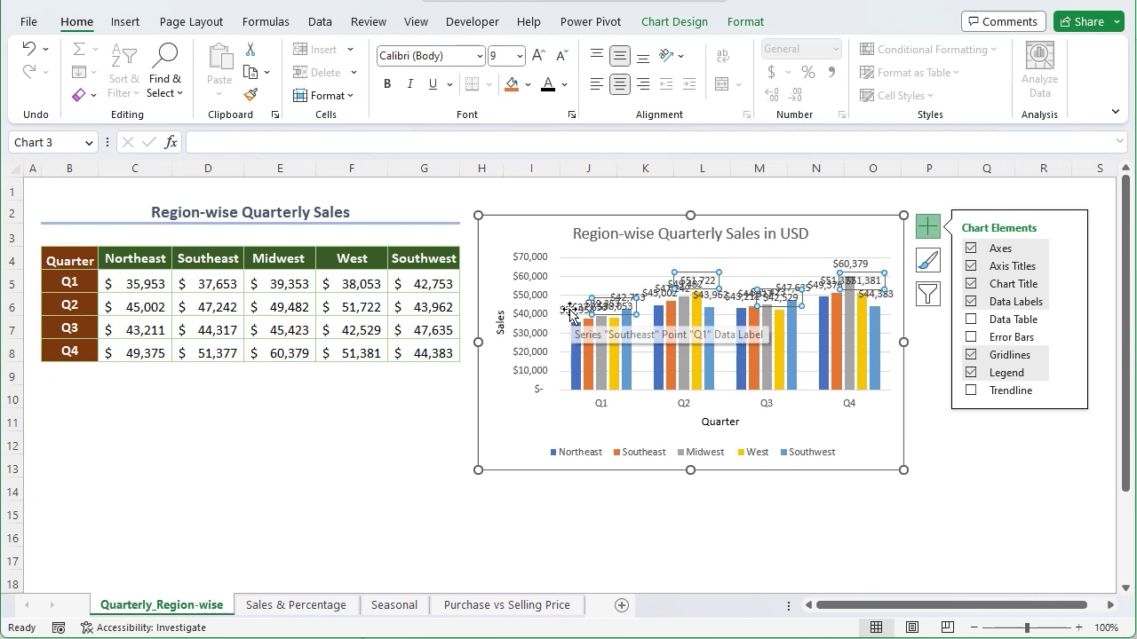
double_click(773, 293)
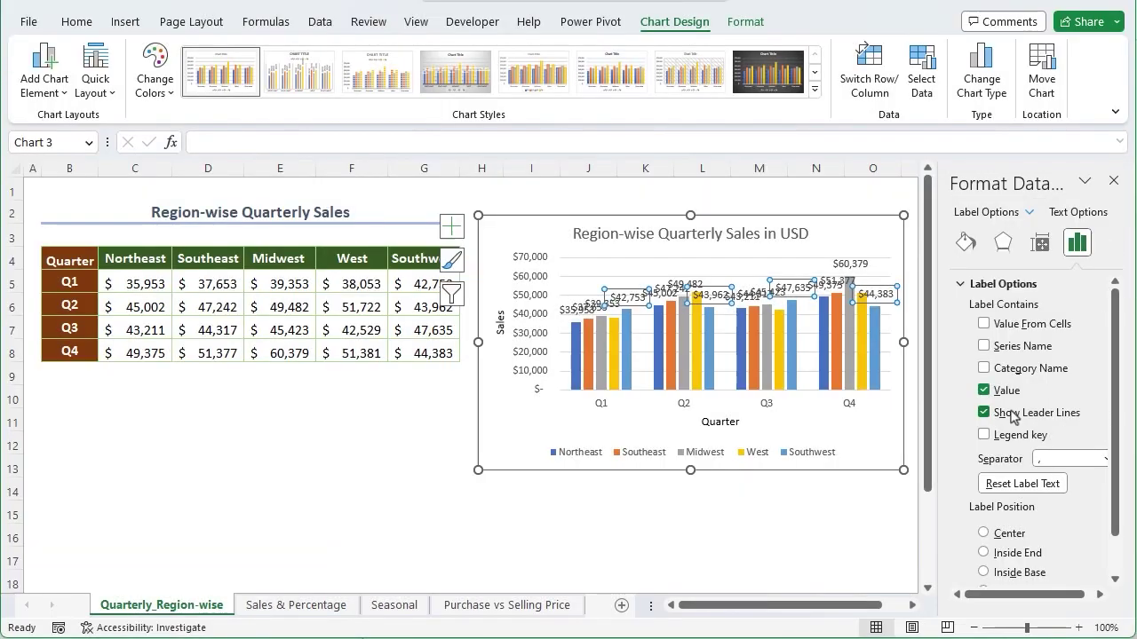
scroll(1012, 418, down, 1)
click(977, 579)
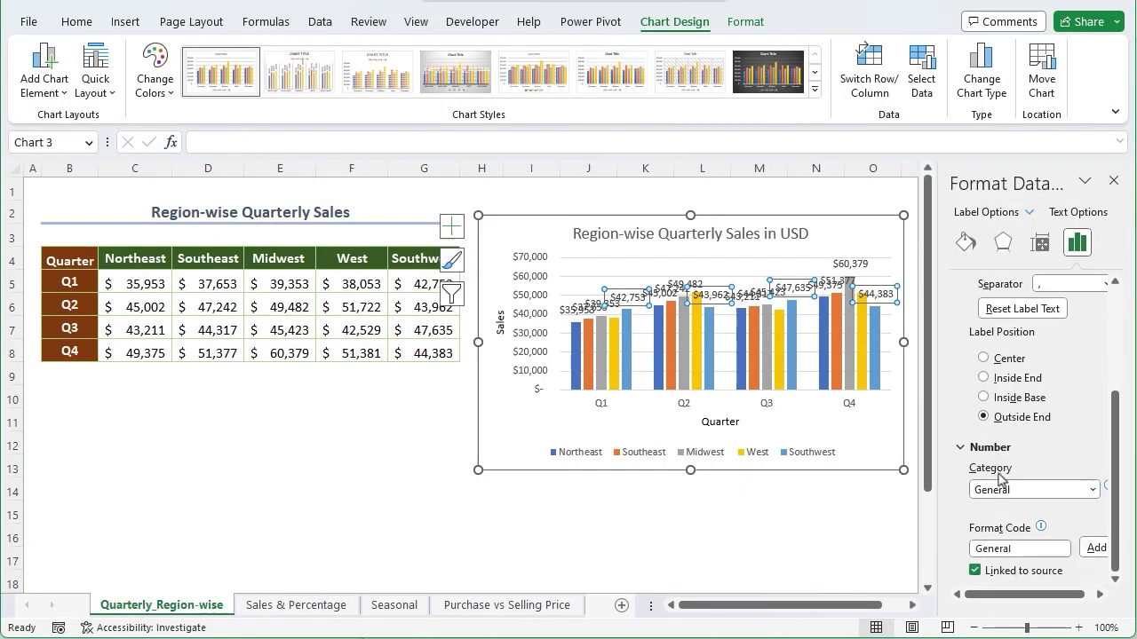
click(1091, 489)
click(1004, 622)
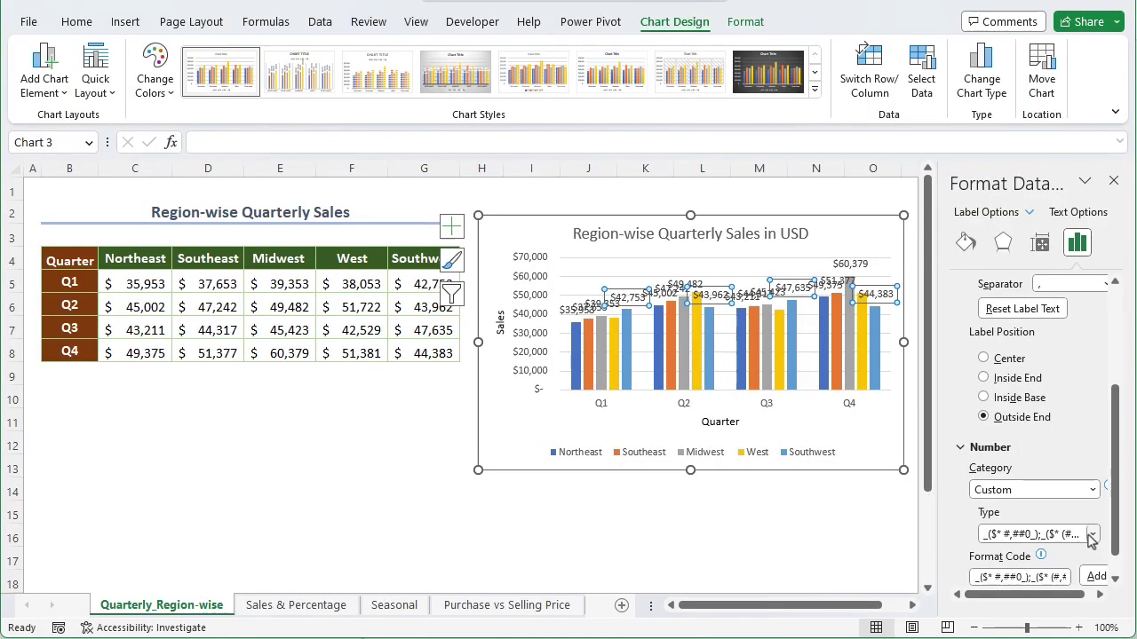
click(1091, 534)
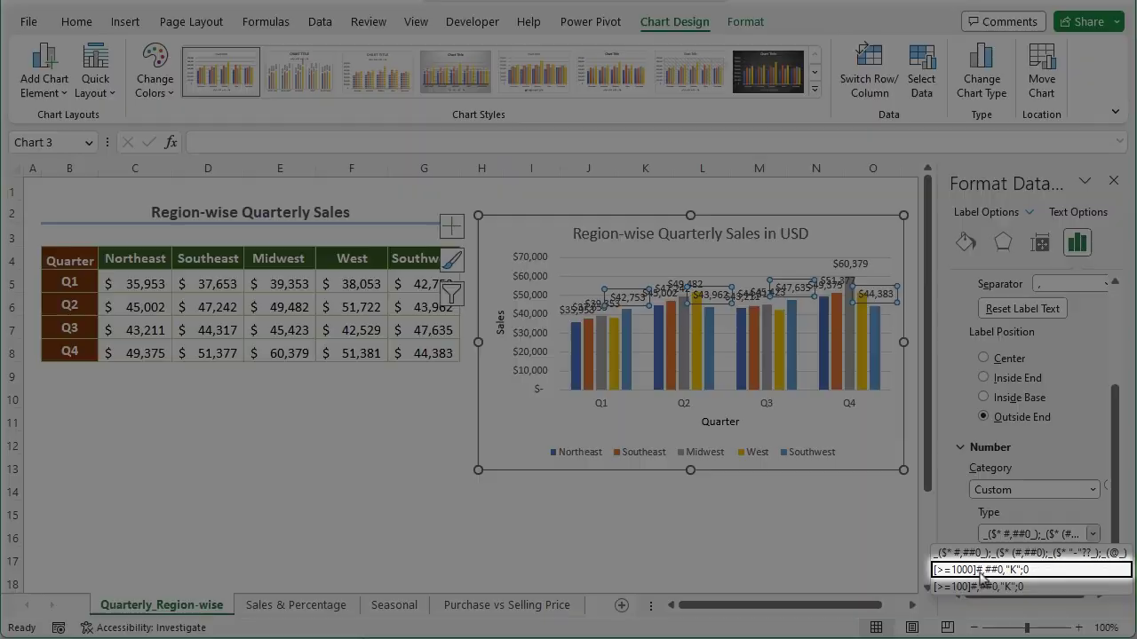
click(1030, 570)
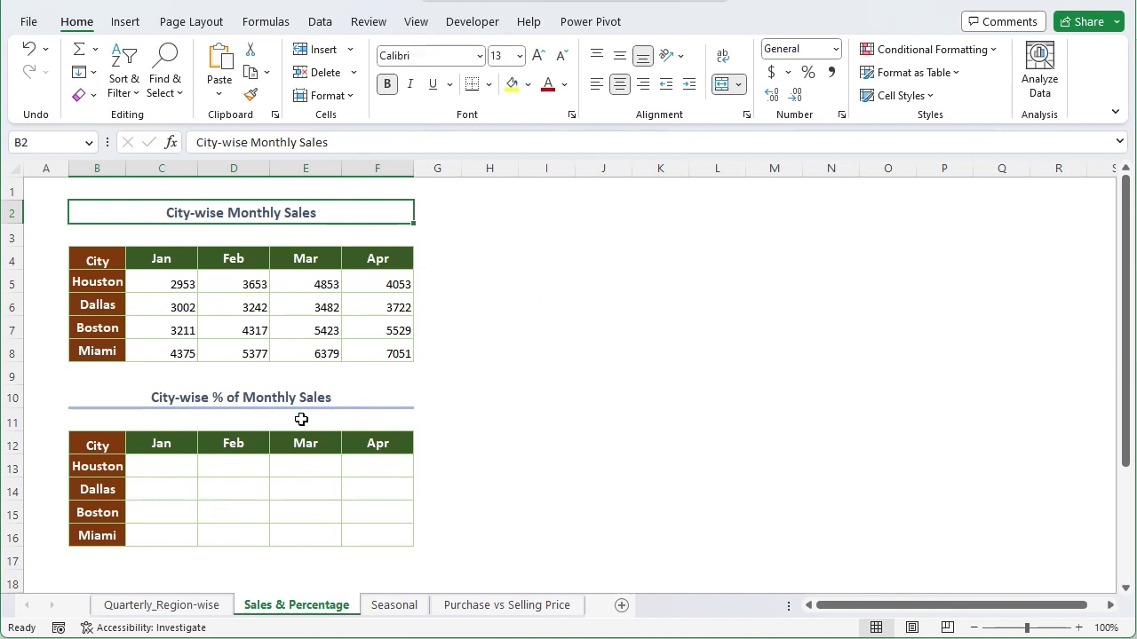
click(98, 284)
click(100, 306)
click(102, 330)
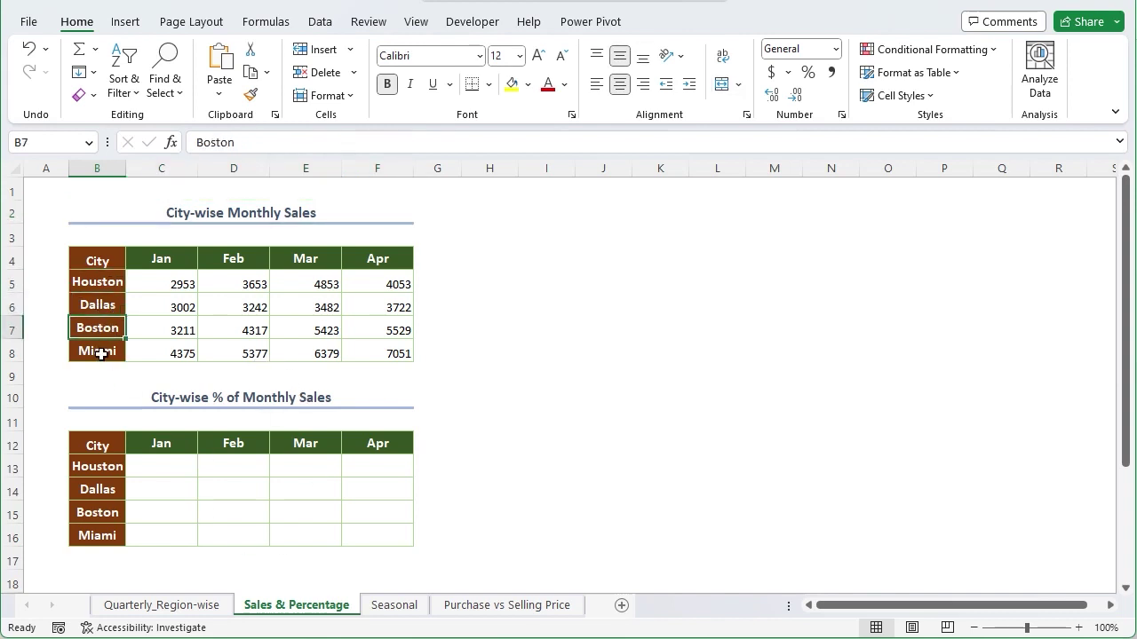
click(102, 353)
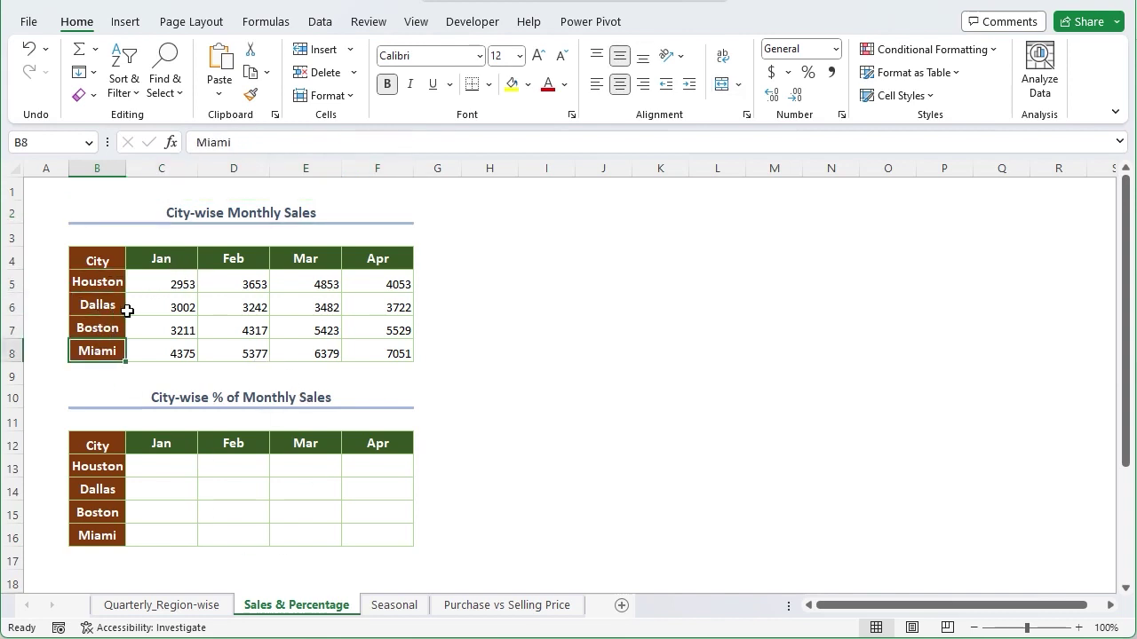
click(108, 282)
click(103, 307)
click(101, 330)
click(100, 353)
click(165, 262)
click(233, 258)
click(377, 259)
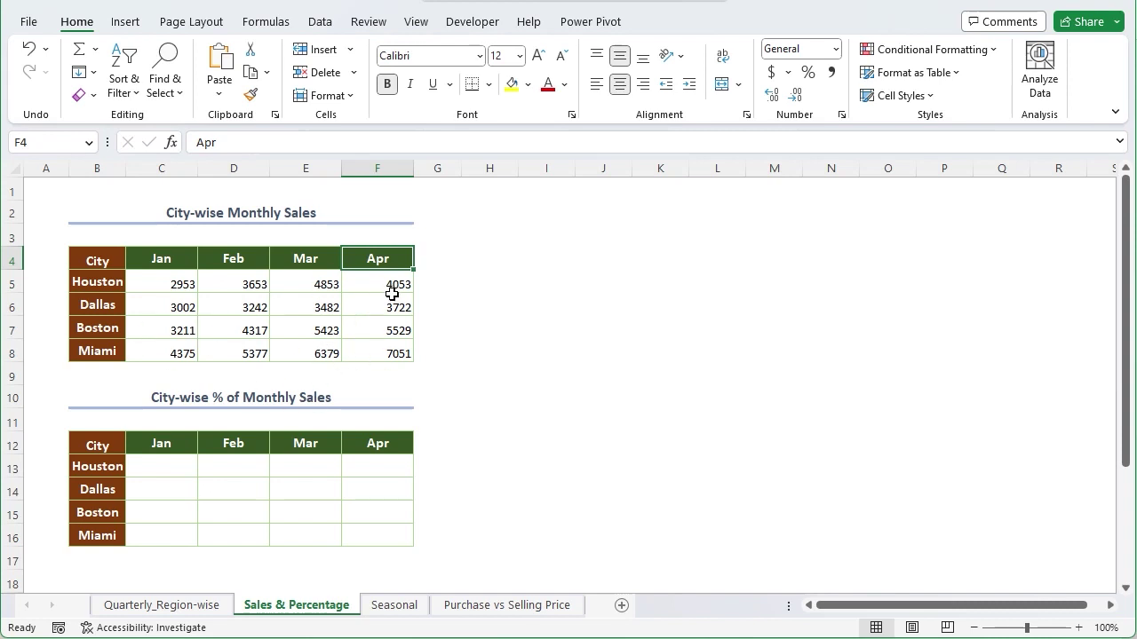
click(169, 285)
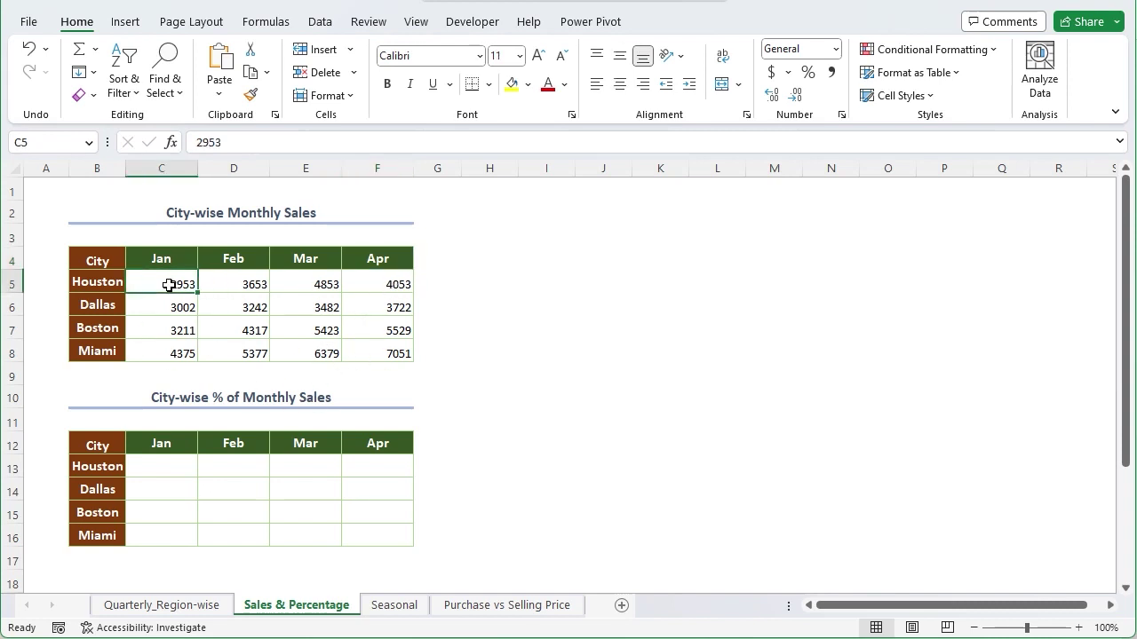
click(253, 286)
click(324, 288)
click(395, 286)
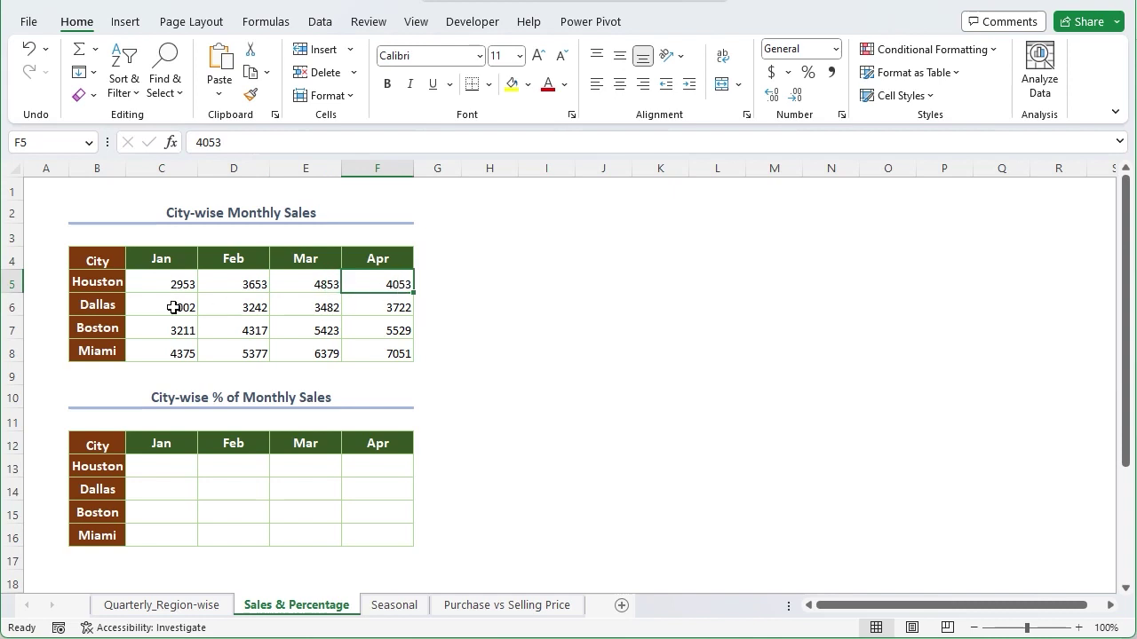
click(173, 307)
Fill C13:F16 with =C5/SUM(C5:C8) via Ctrl+Enter and verify the formula in C13
key(Down)
key(Down)
key(Down)
key(Down)
key(Down)
key(Down)
key(Down)
text(=)
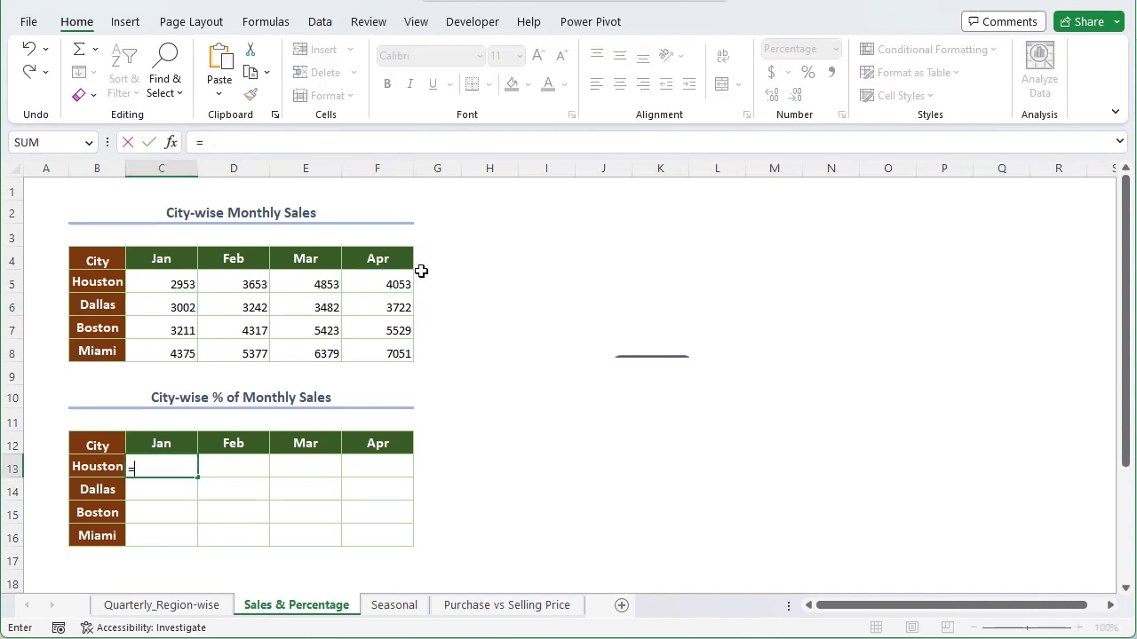
click(178, 283)
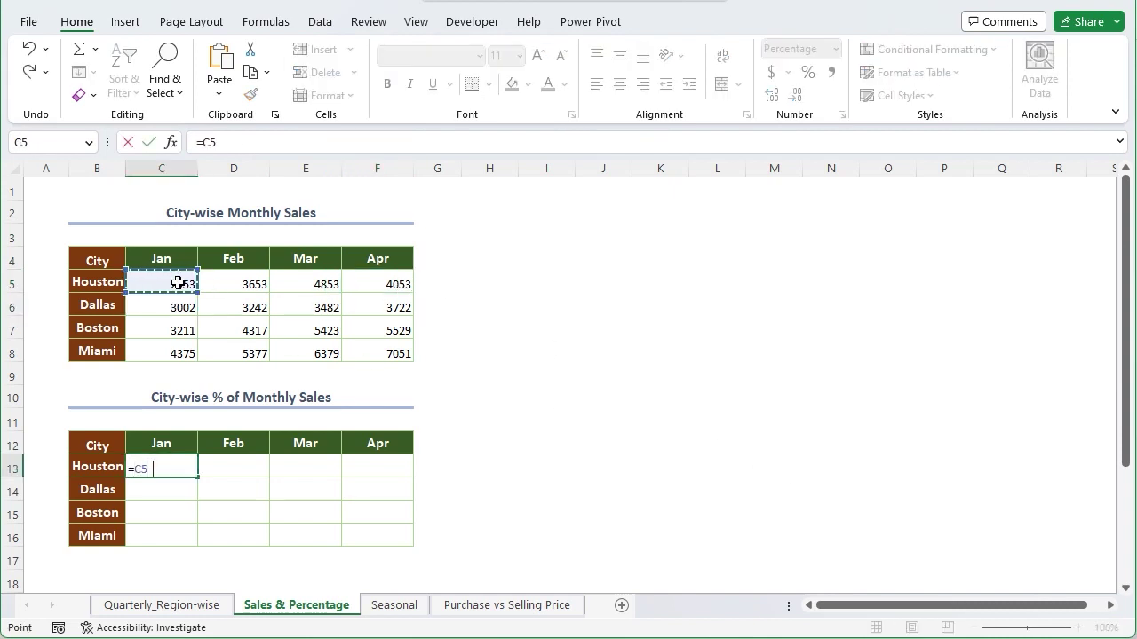
text(/SUM)
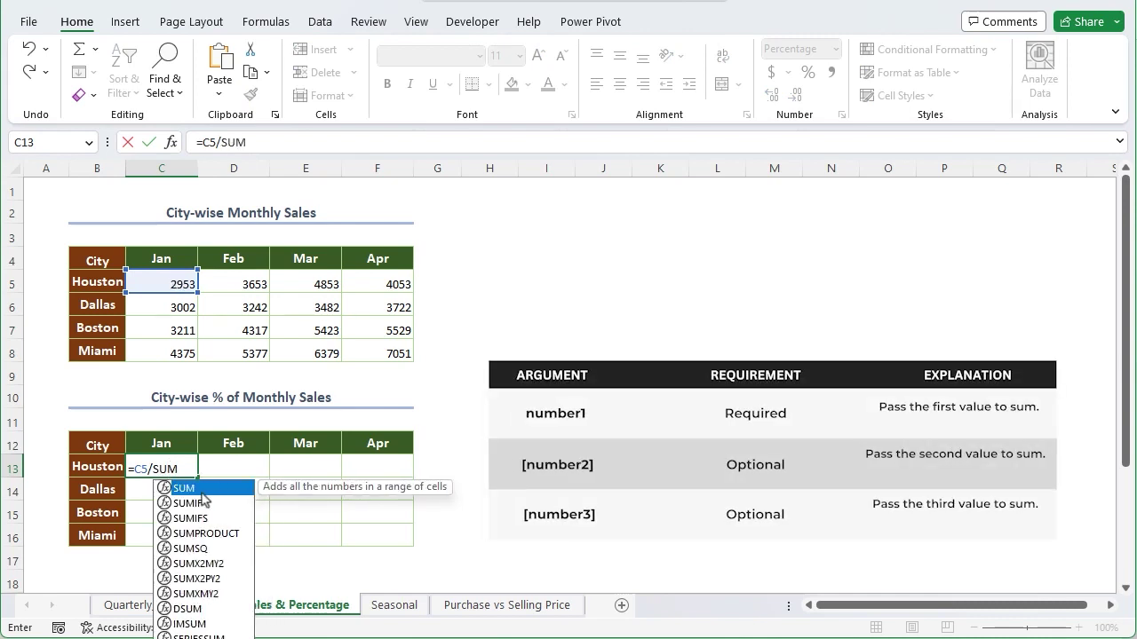
text(()
drag(160, 284, 169, 348)
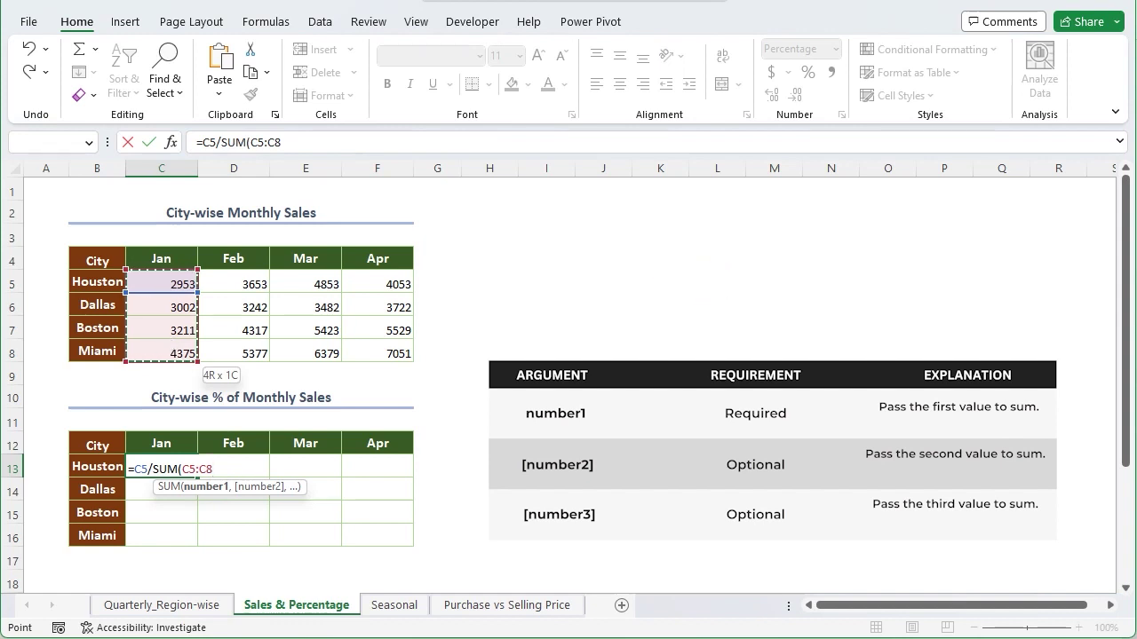
key(ctrl+Return)
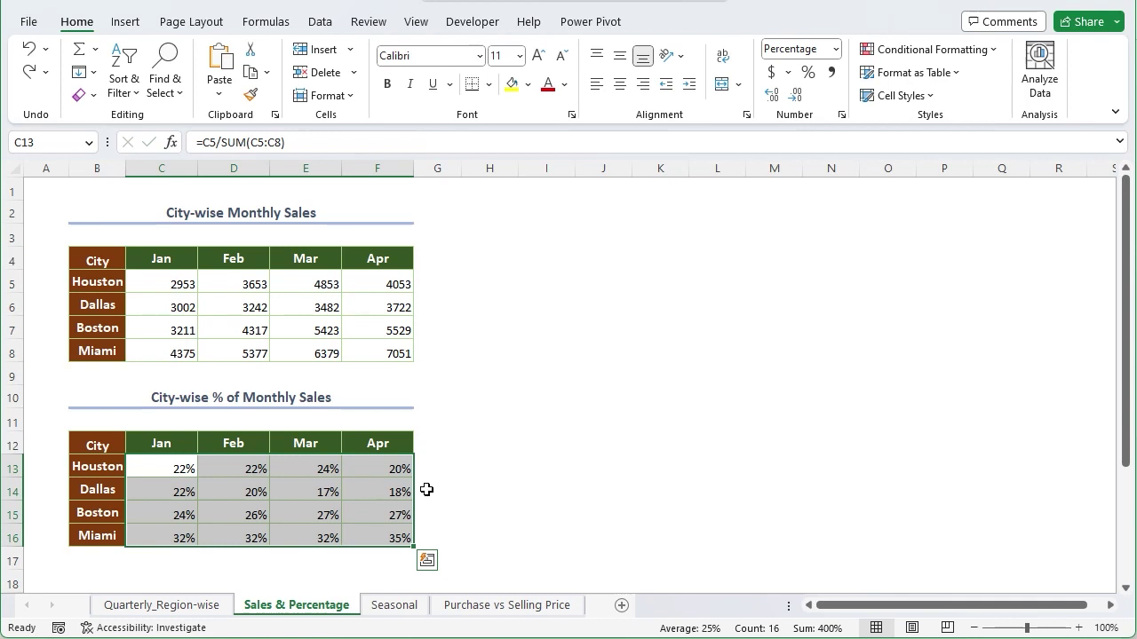
click(522, 528)
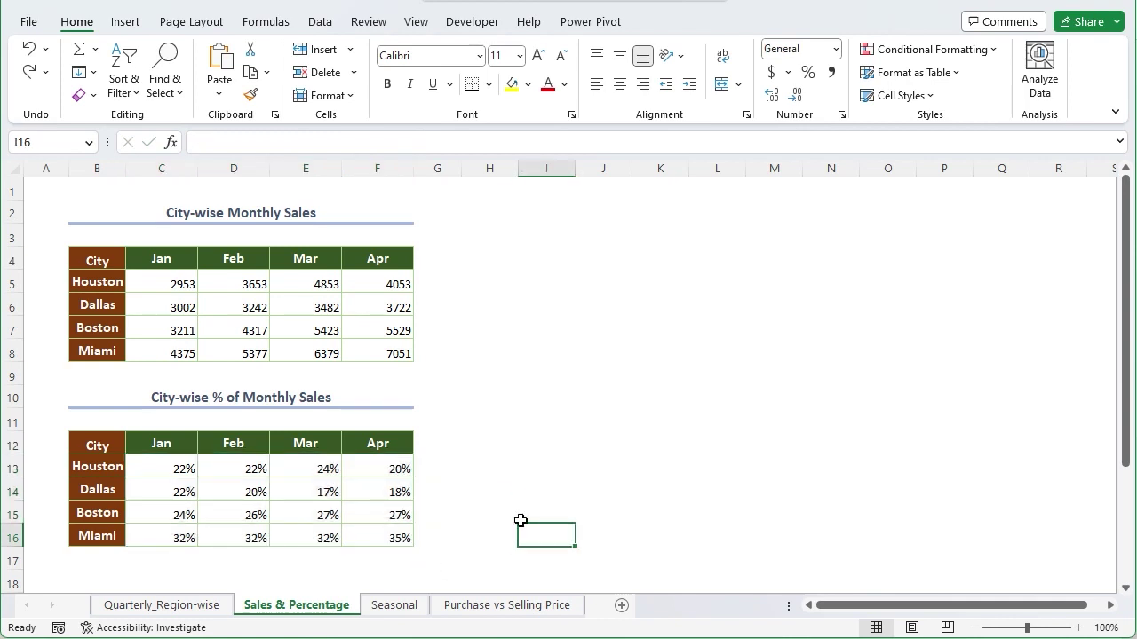
click(152, 468)
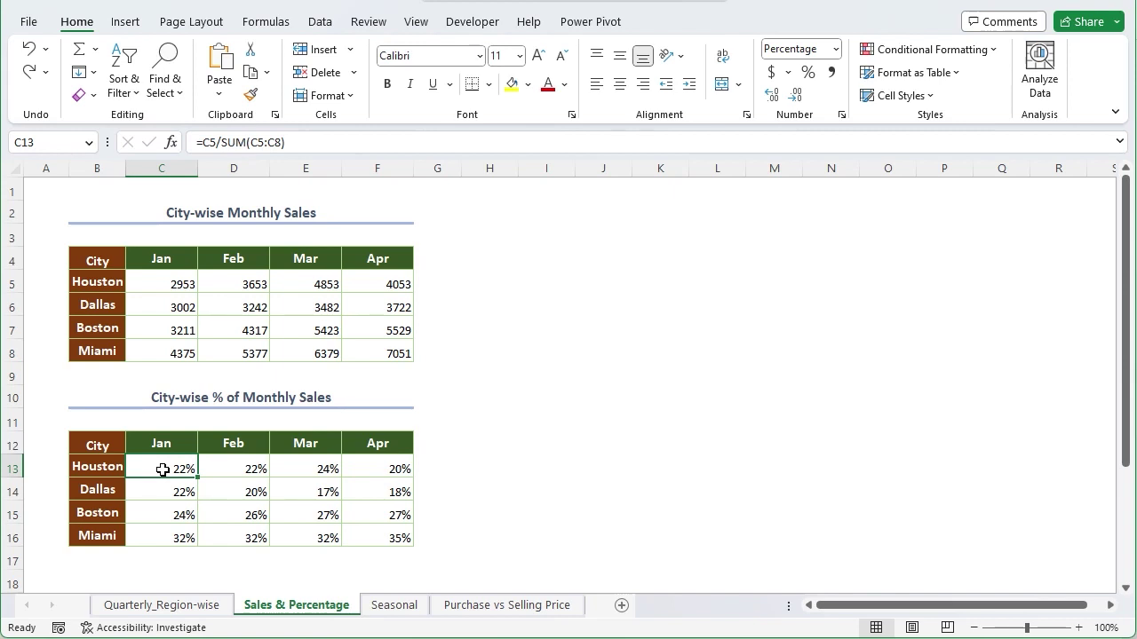
Insert a clustered column chart from the city-wise monthly sales table B4:F8
drag(96, 259, 381, 347)
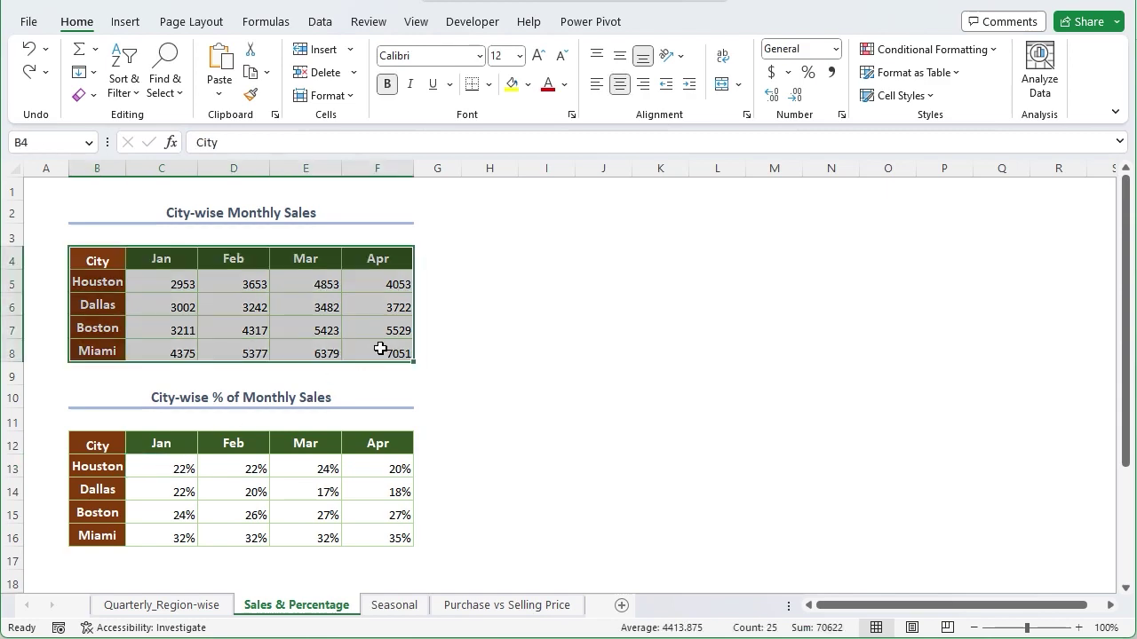
click(133, 25)
click(411, 49)
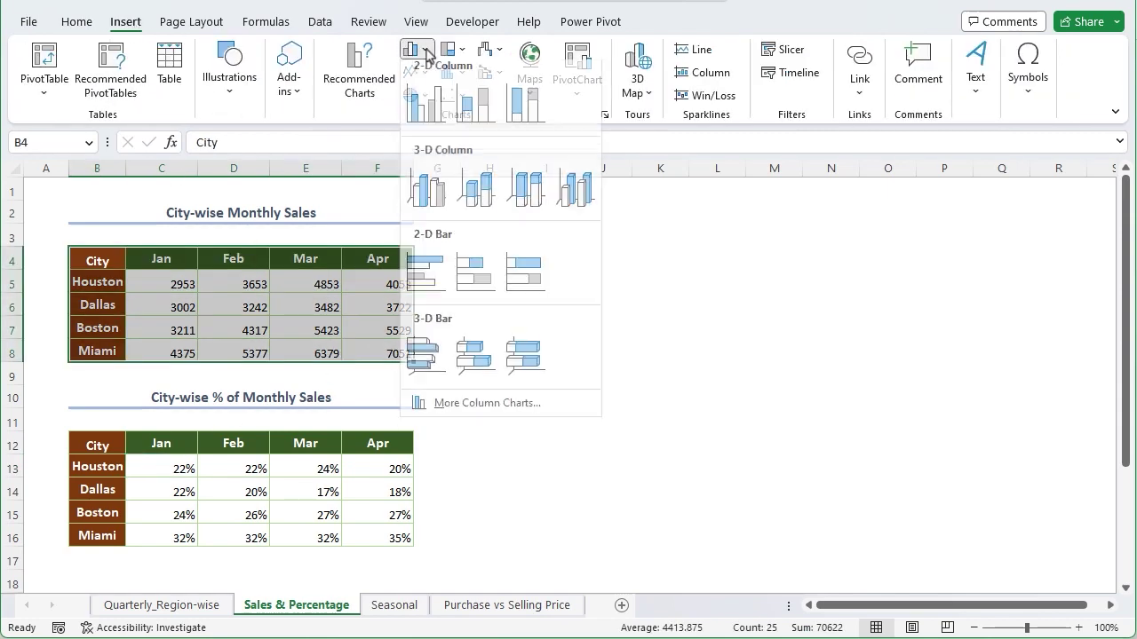
click(427, 124)
Switch the chart's rows and columns so columns are grouped by month
right_click(654, 319)
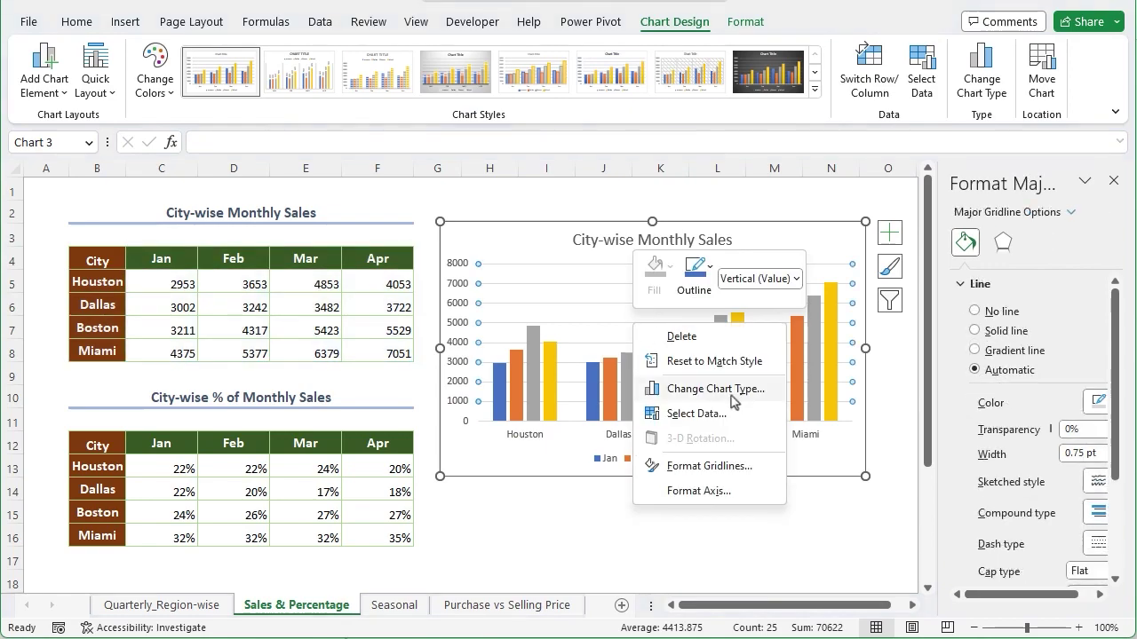
click(673, 411)
click(755, 302)
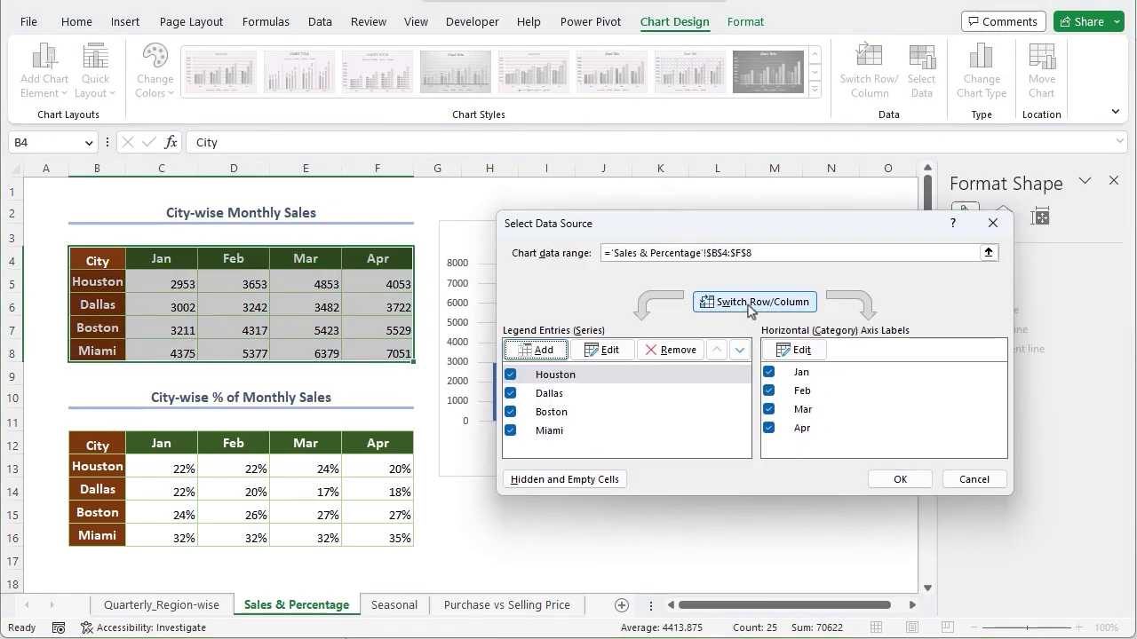
click(900, 479)
Add data labels taking values from cells C13:F13, with a New Line separator
click(889, 233)
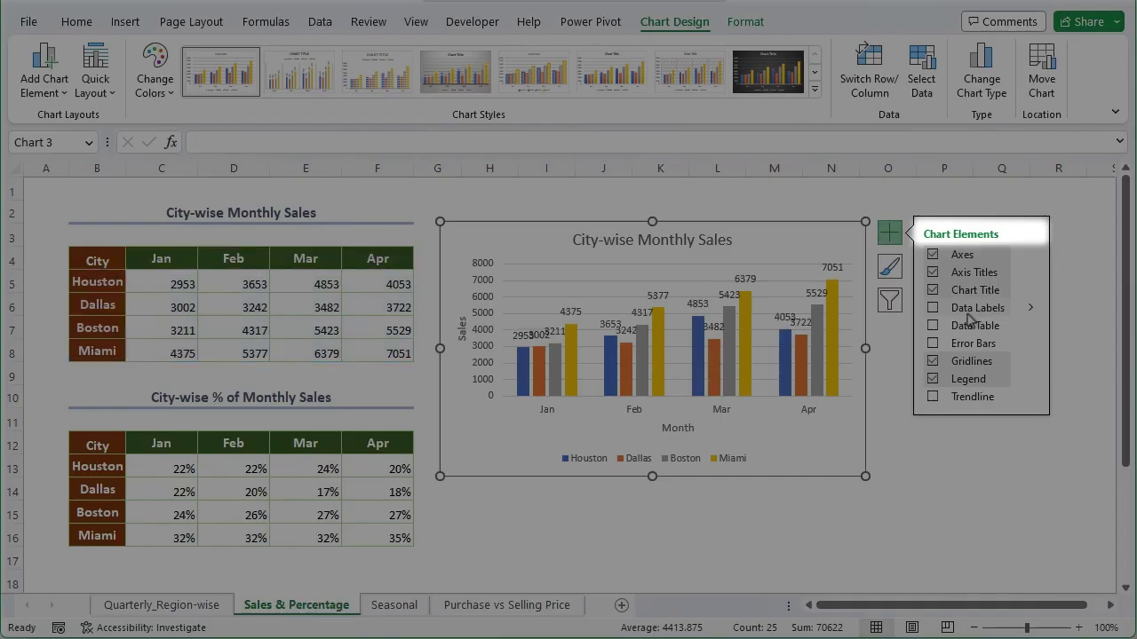
click(1030, 307)
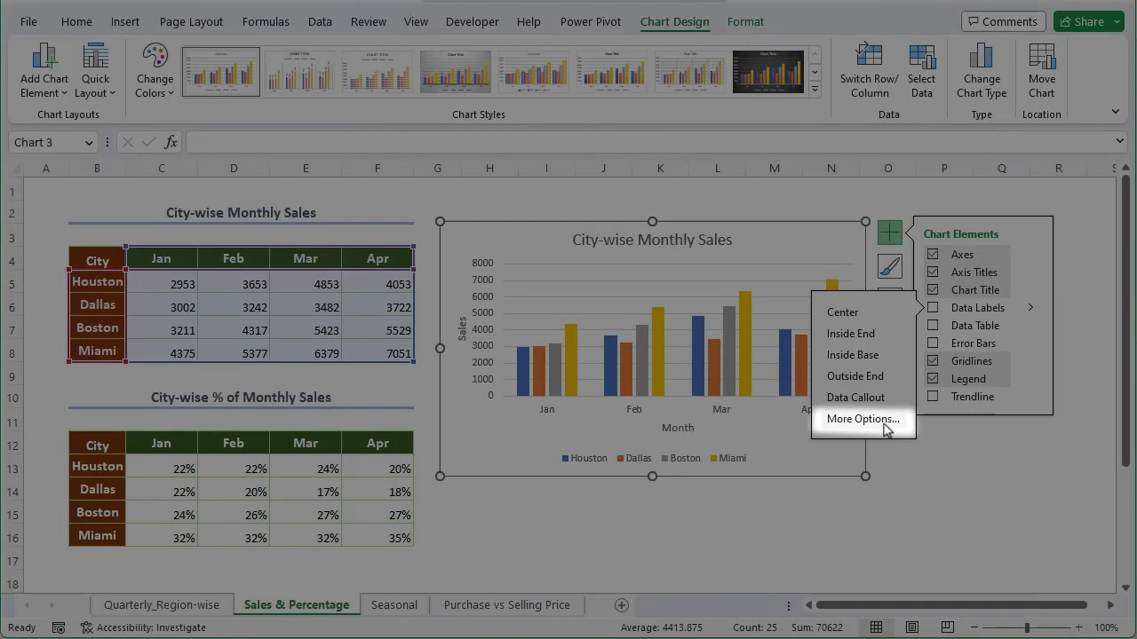
click(862, 419)
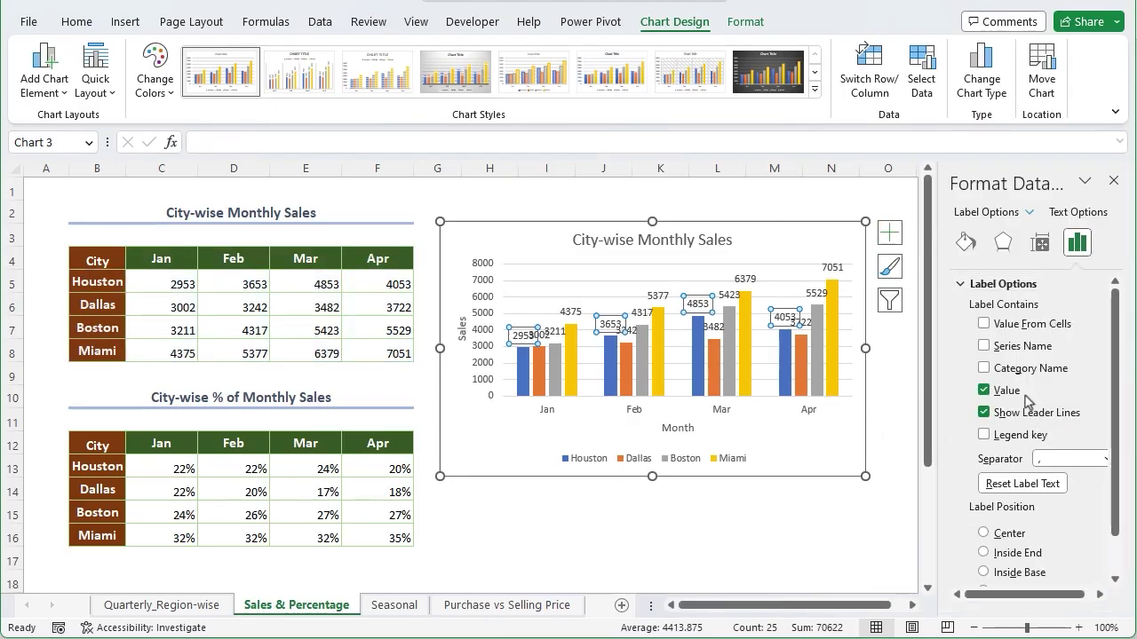
drag(1057, 594, 1064, 595)
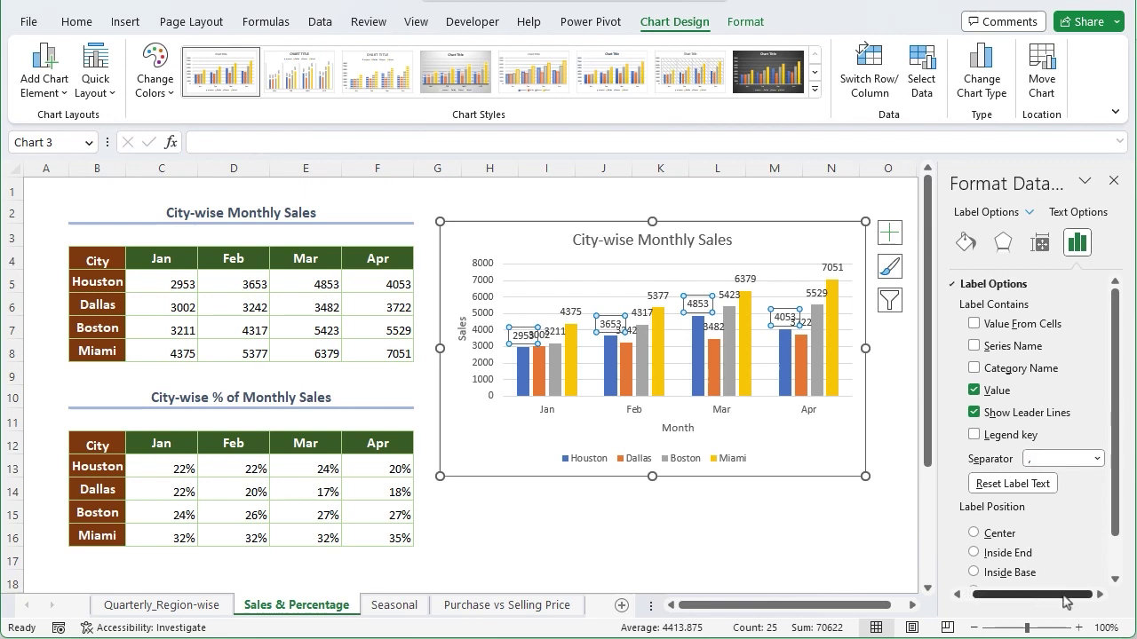
click(974, 323)
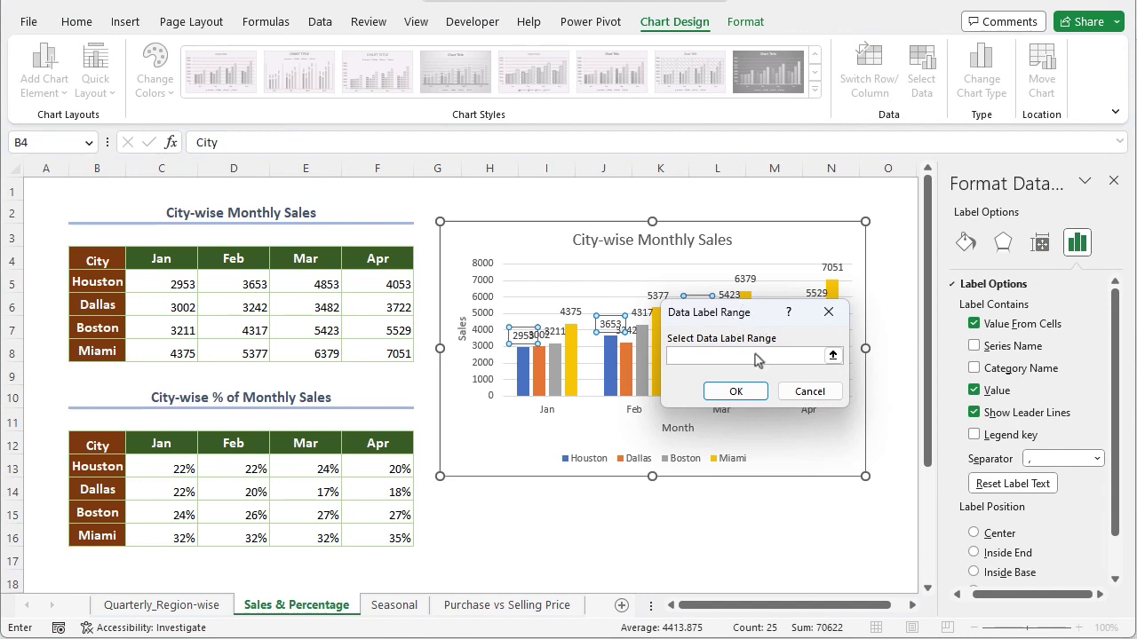
drag(165, 468, 369, 473)
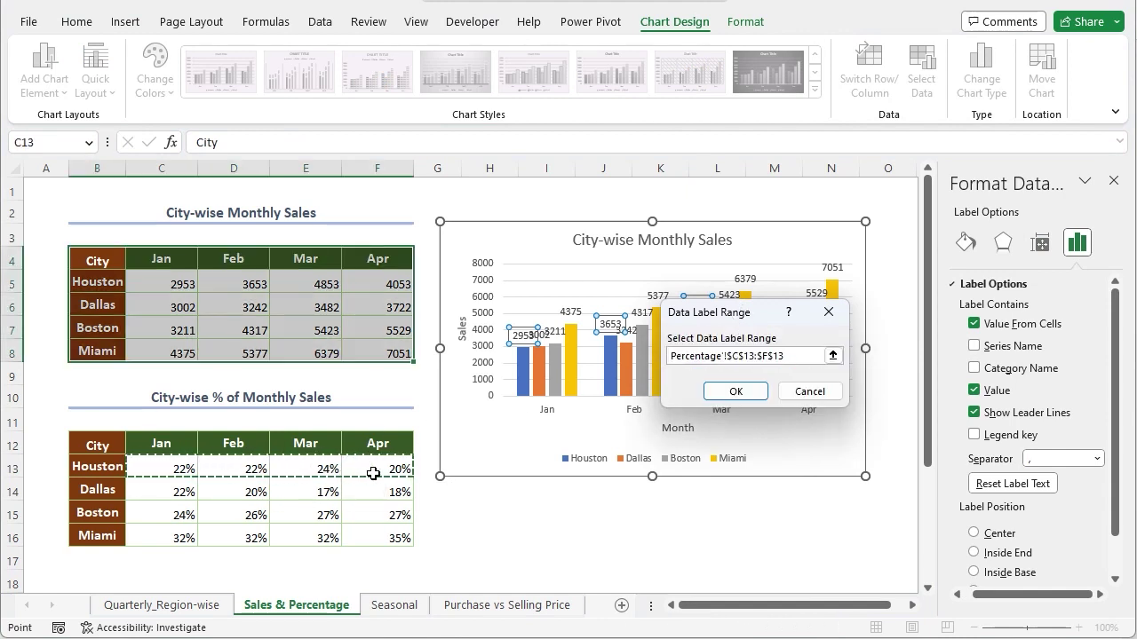
click(748, 394)
click(1098, 488)
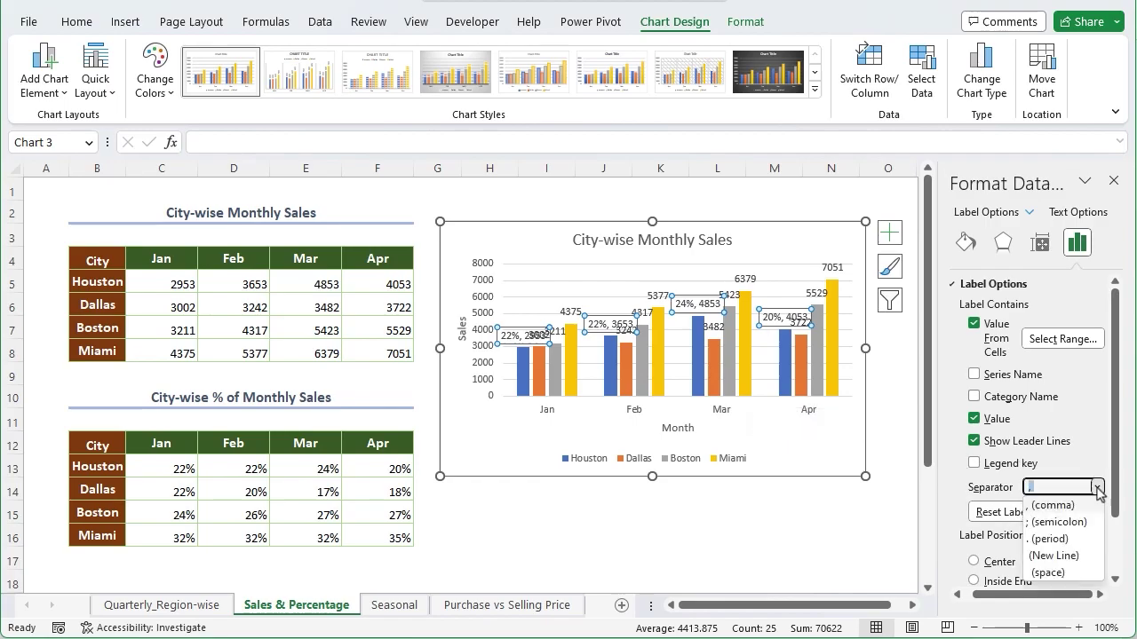
click(1083, 557)
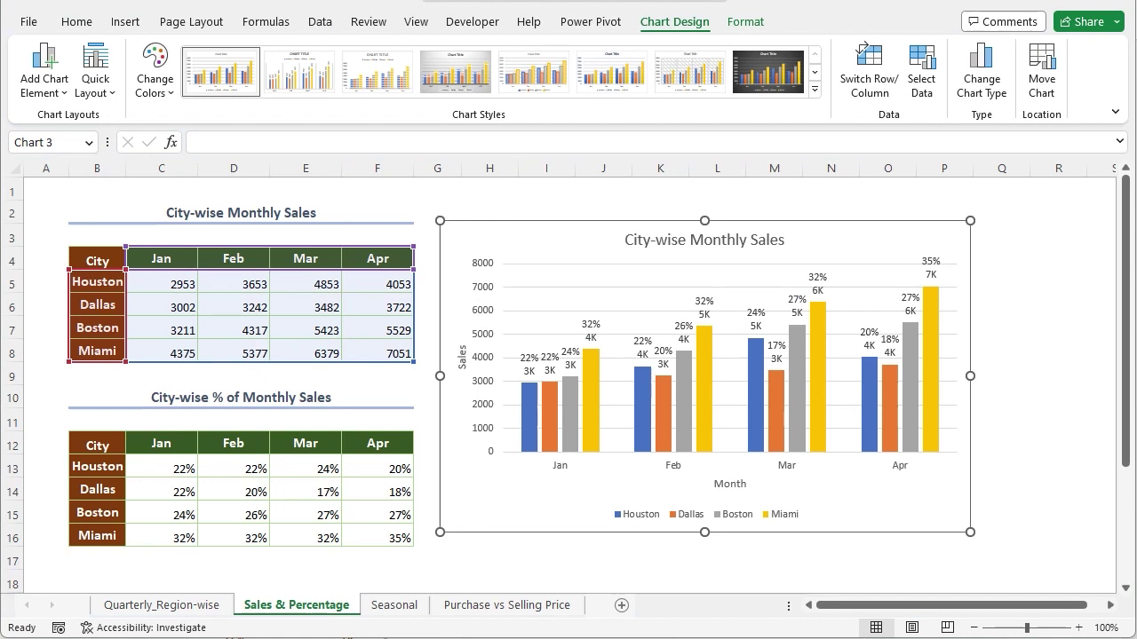
click(569, 537)
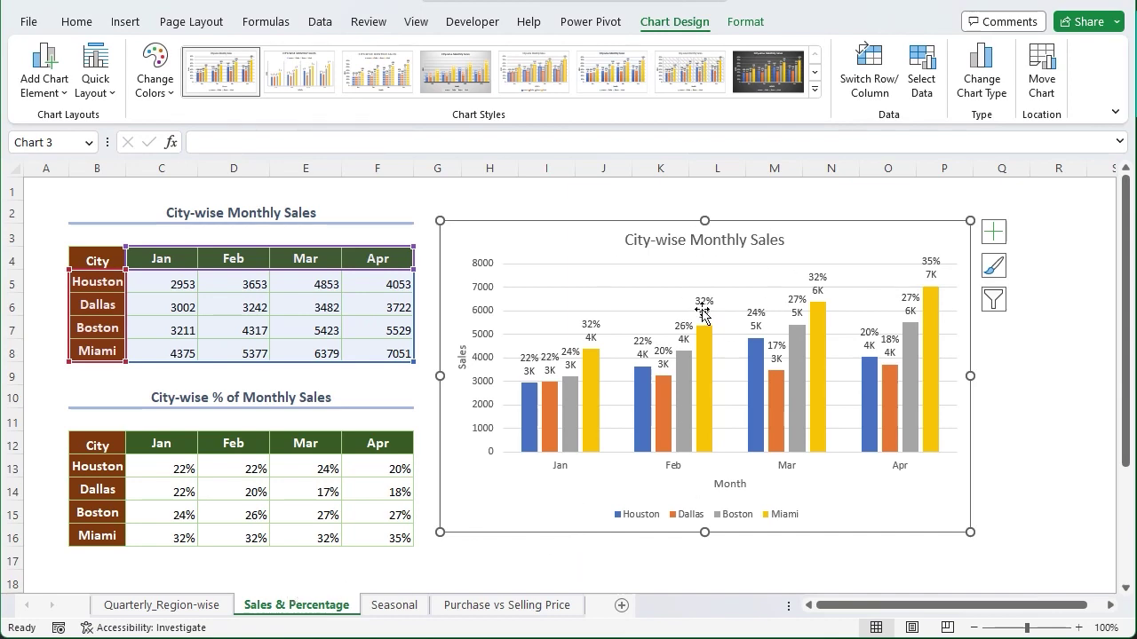
Review the Seasonal sheet's 2021 Win, Spr, Sum and Fall headers and the table title
click(684, 333)
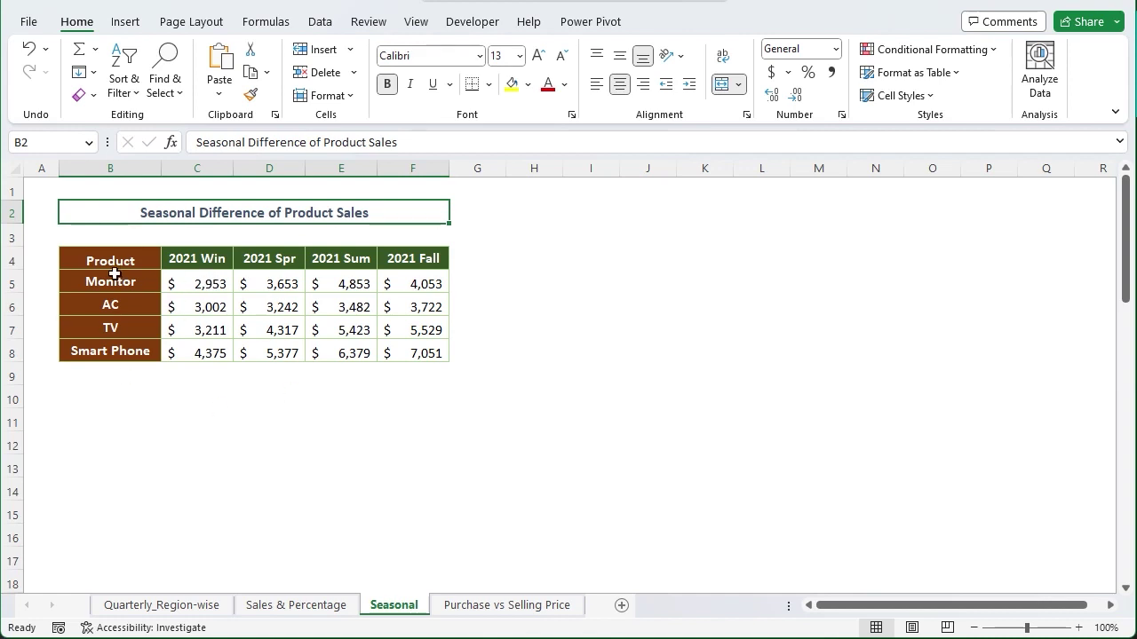
click(199, 258)
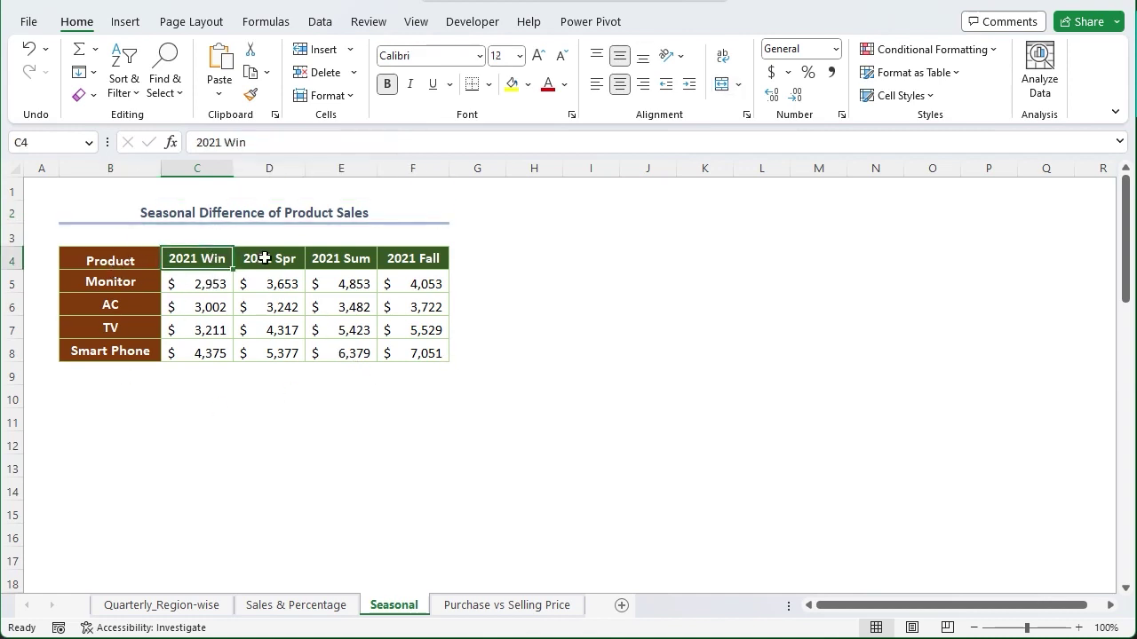
click(289, 257)
click(362, 258)
click(426, 260)
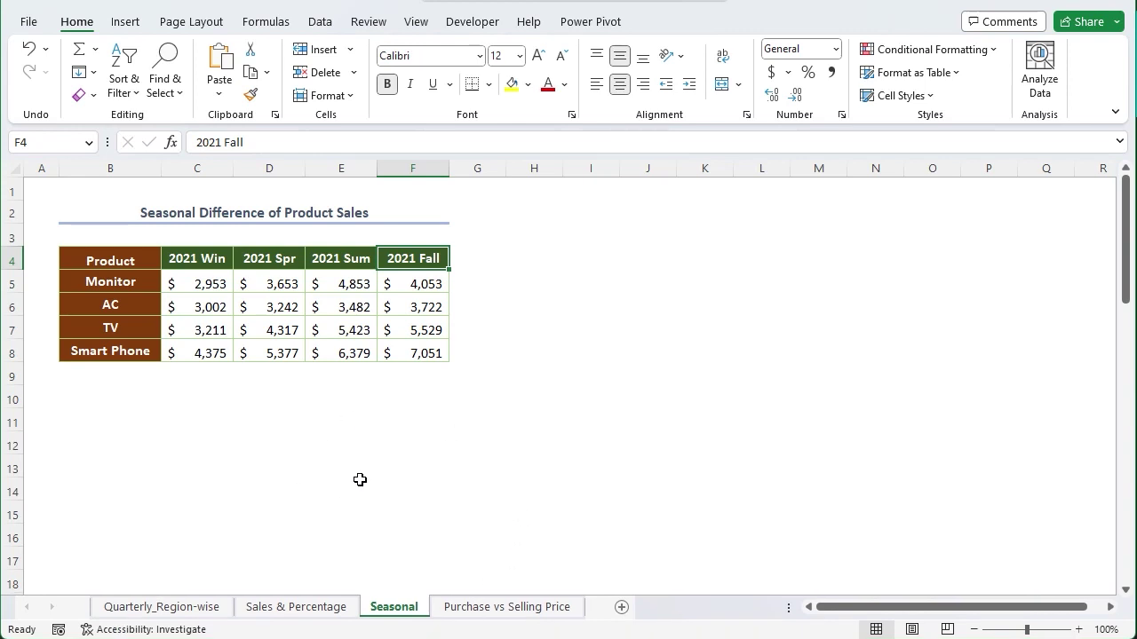
click(394, 211)
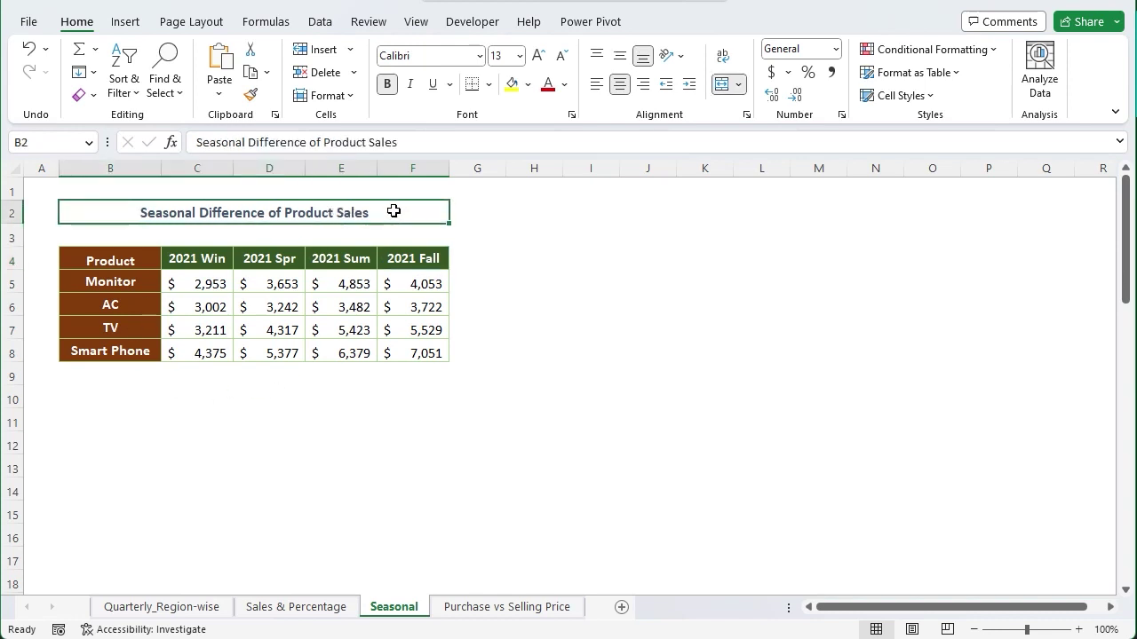
Insert a clustered column chart from the seasonal table B4:F8 and place it beside the table
drag(107, 258, 410, 351)
click(125, 22)
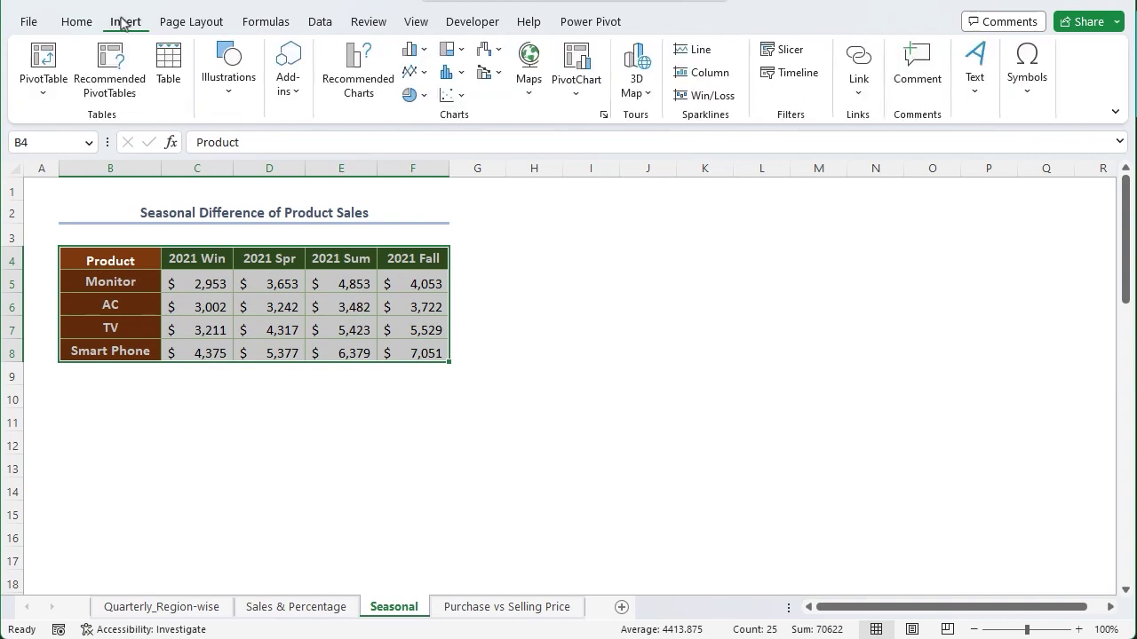
click(416, 51)
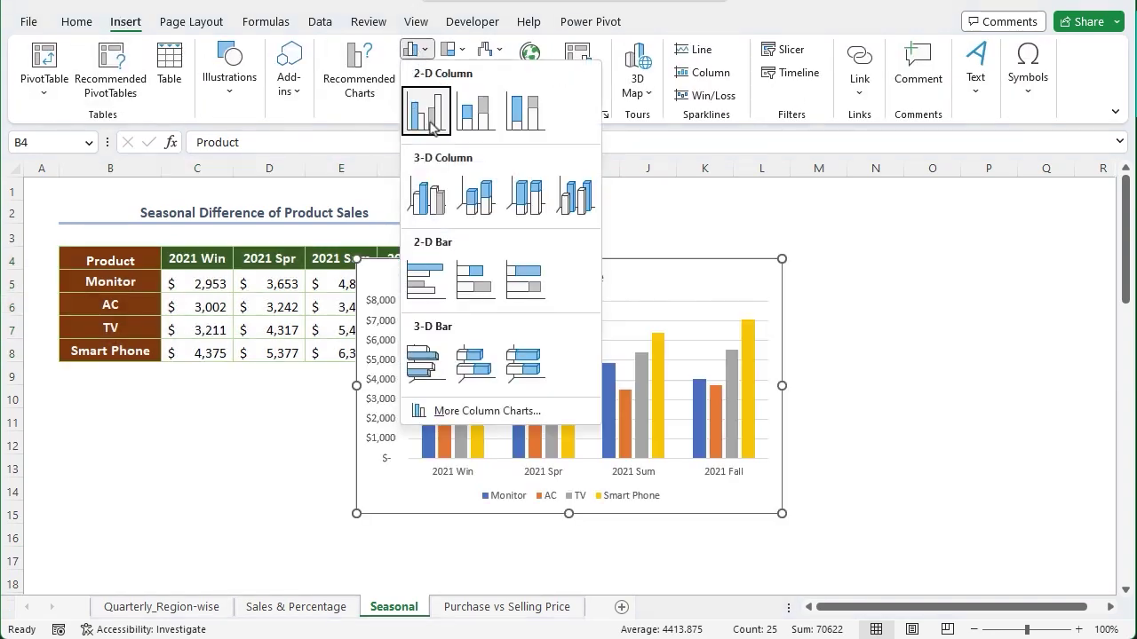
click(430, 124)
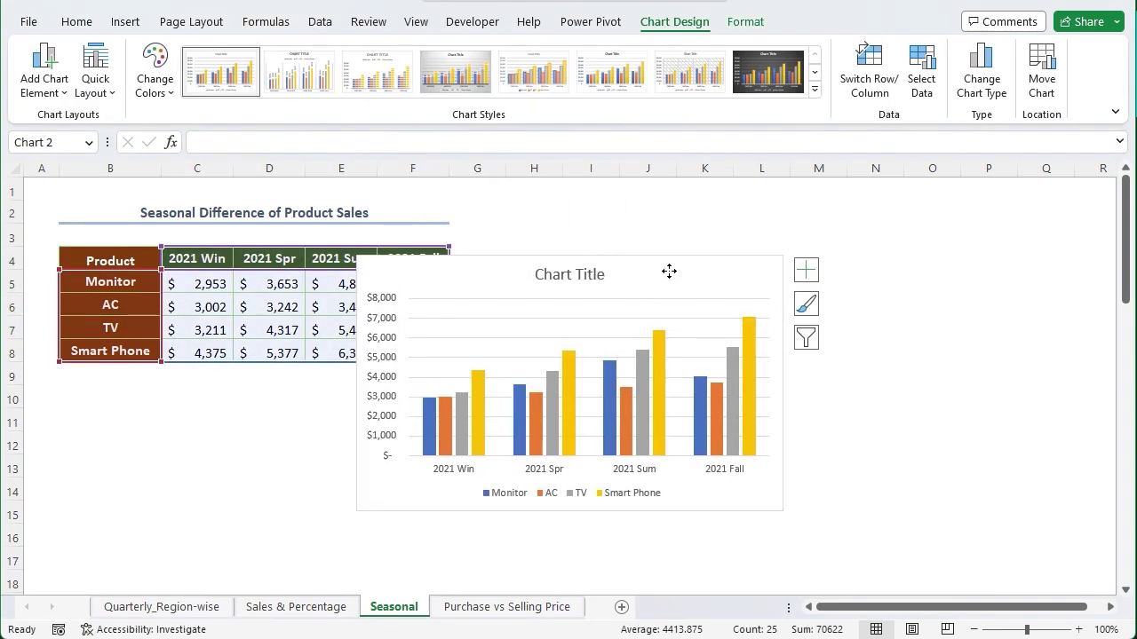
drag(667, 272, 773, 233)
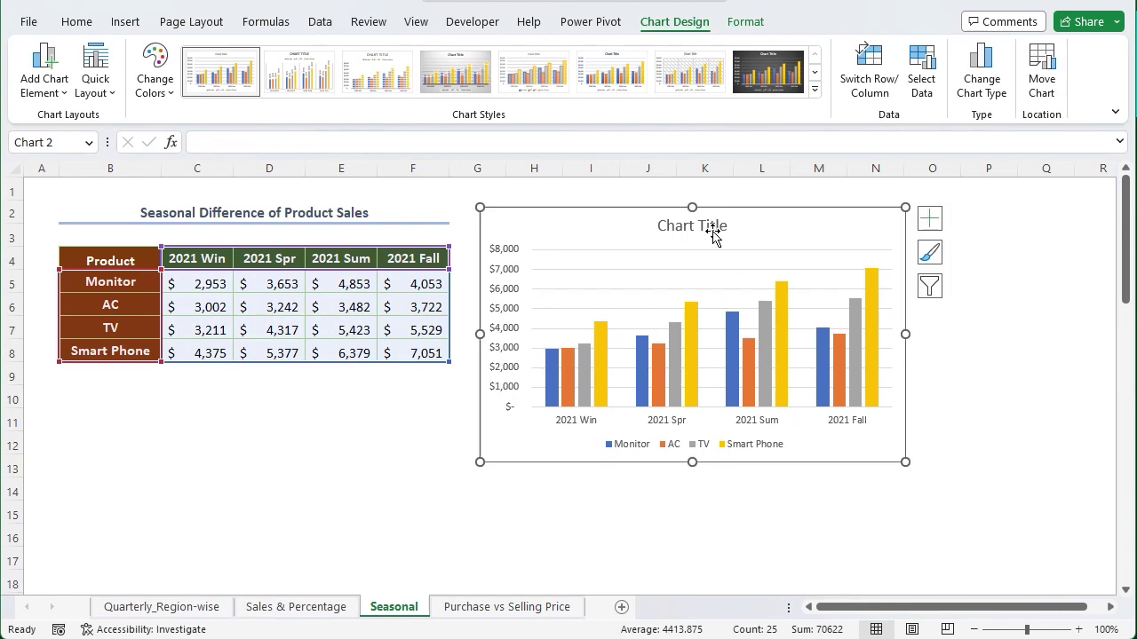
Switch rows and columns so products run along the axis with seasons as series
right_click(789, 258)
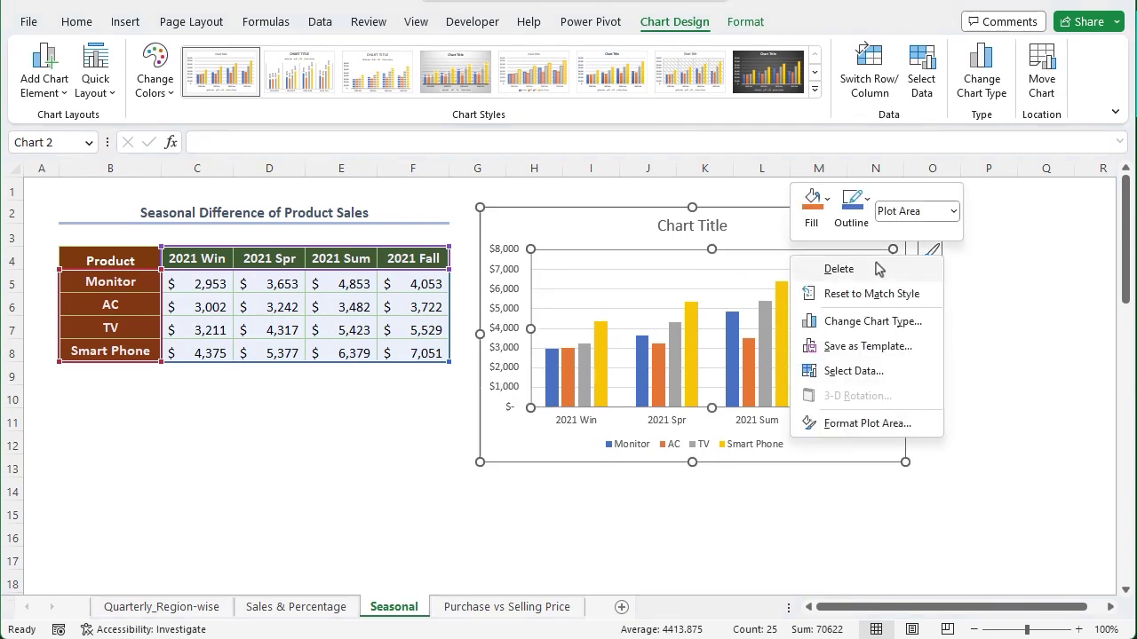
click(873, 370)
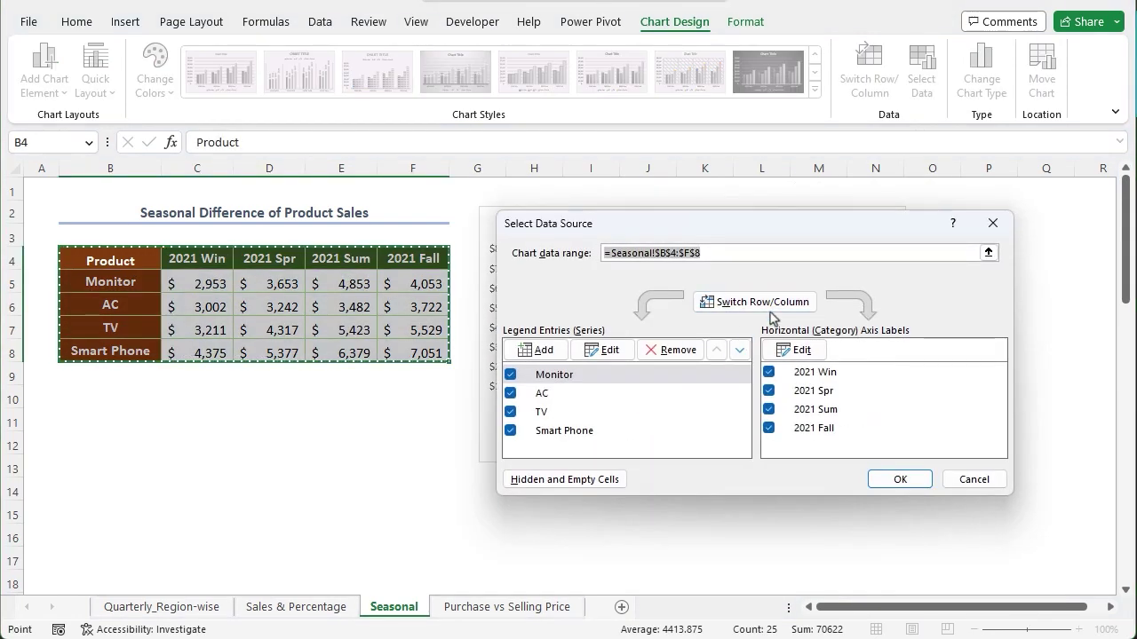
click(766, 303)
click(899, 478)
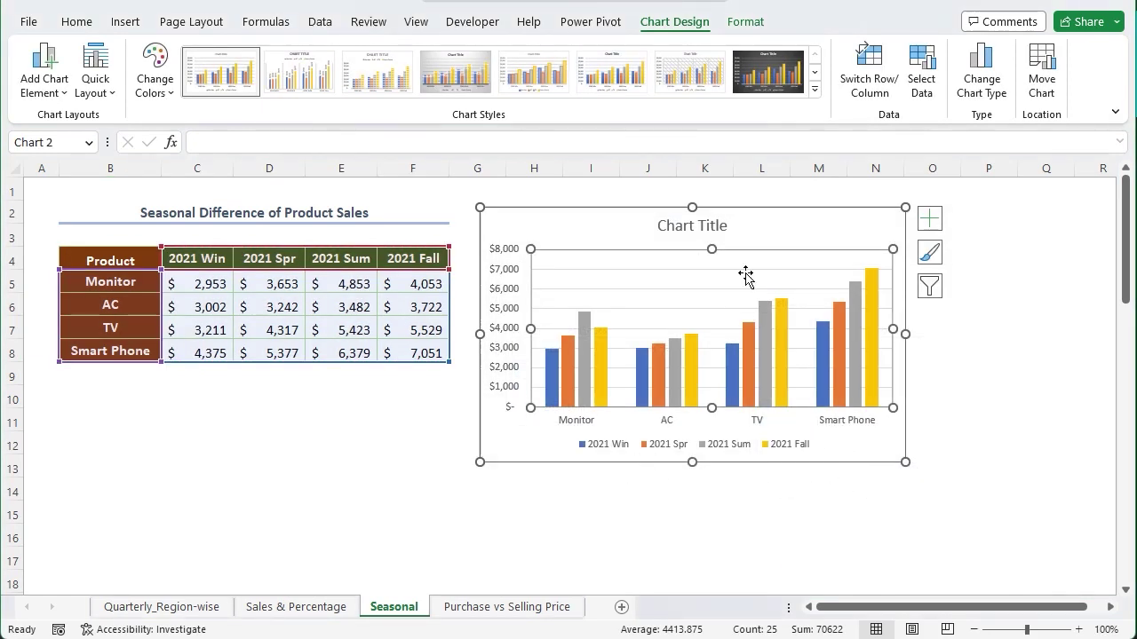
Add Season and Sales axis titles, title the chart 'Seasonal Difference of Product Sales', and enlarge it
click(929, 224)
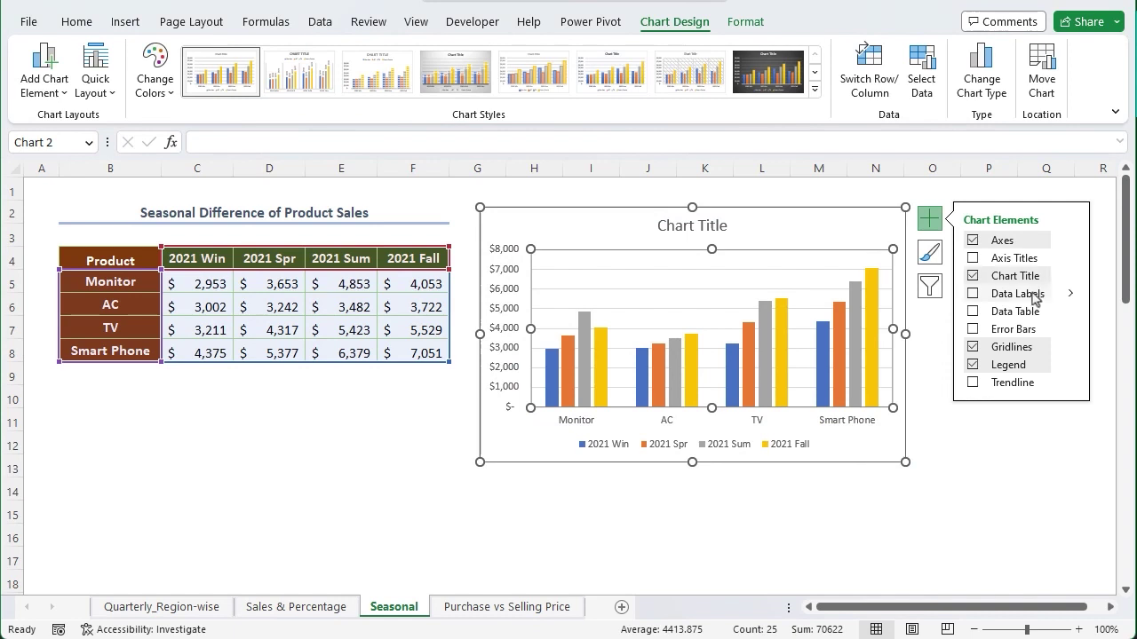
click(972, 258)
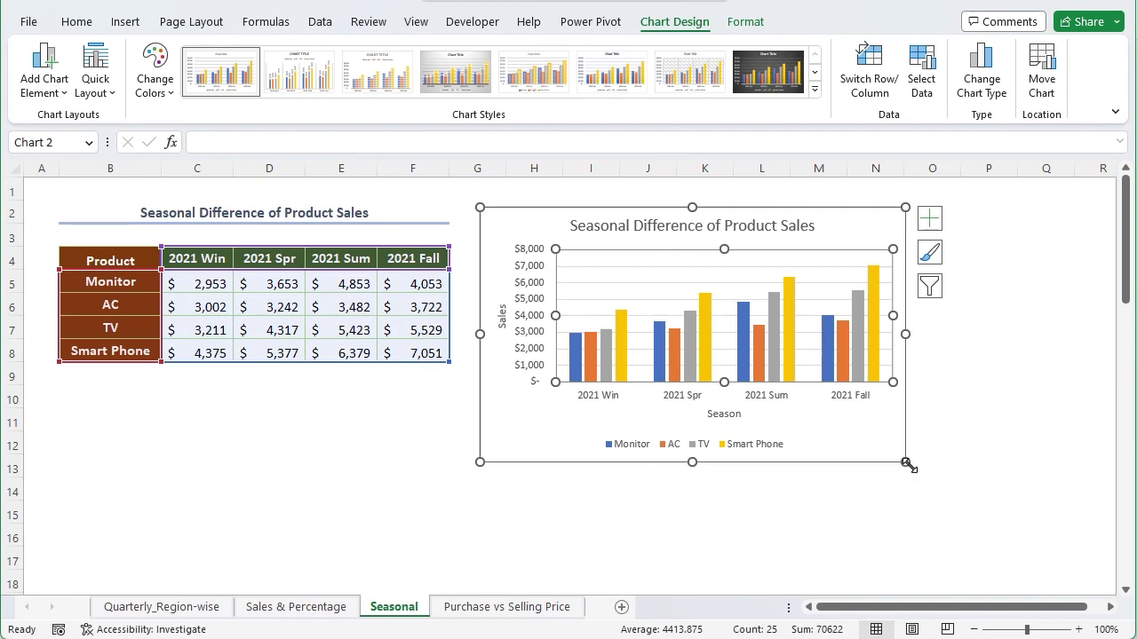
drag(906, 463, 973, 504)
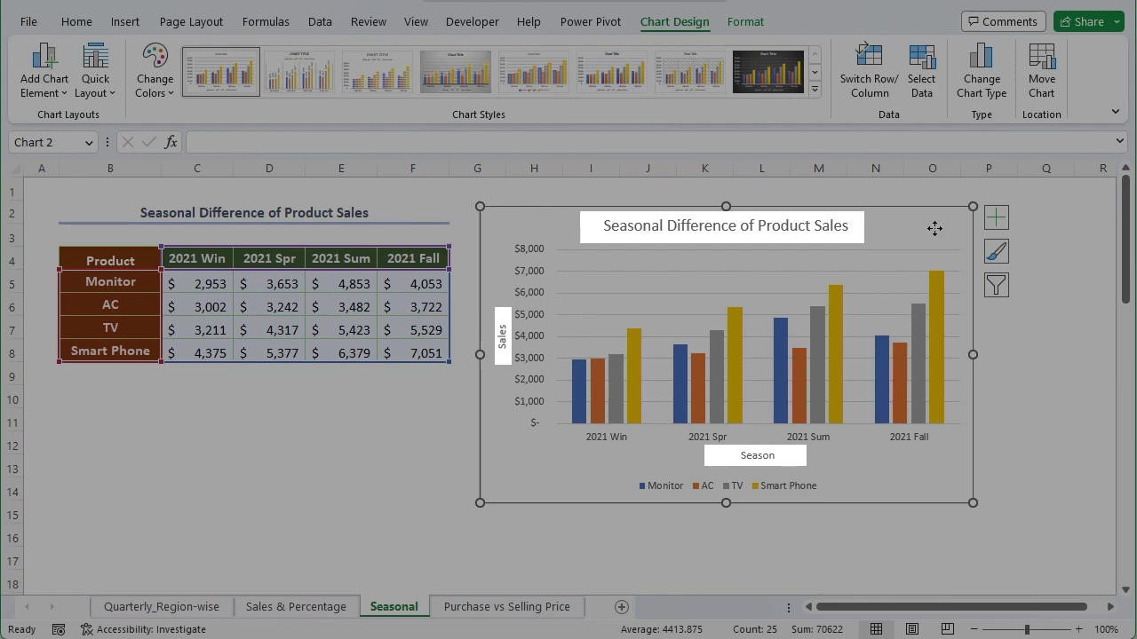
Go to the Purchase vs Selling Price sheet and check the Year cells C5 to C8
click(519, 611)
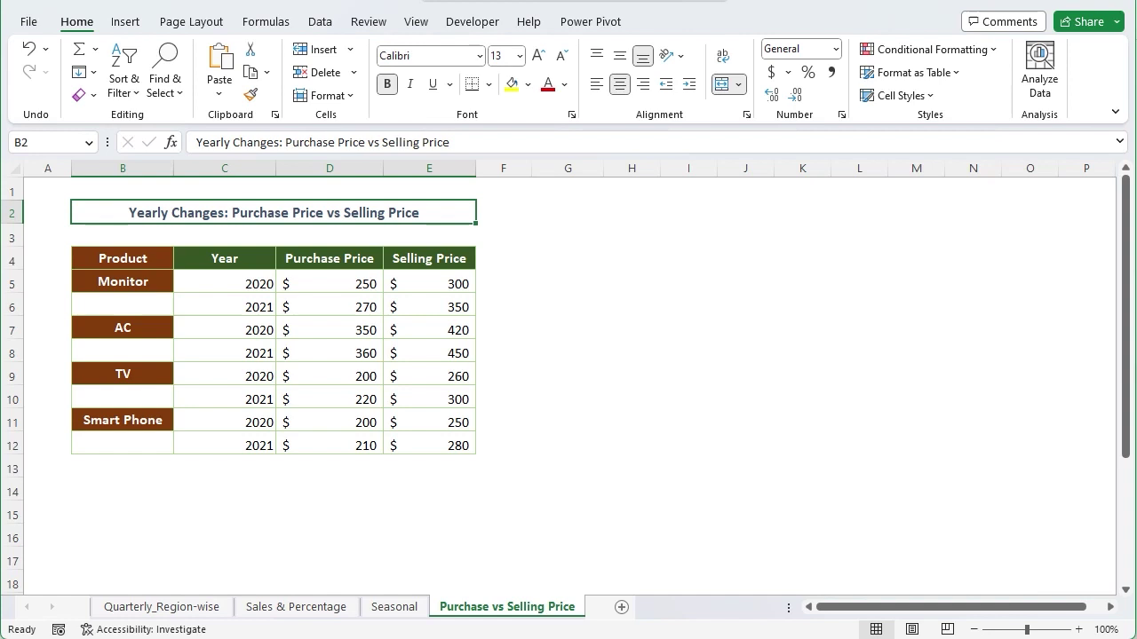
click(126, 21)
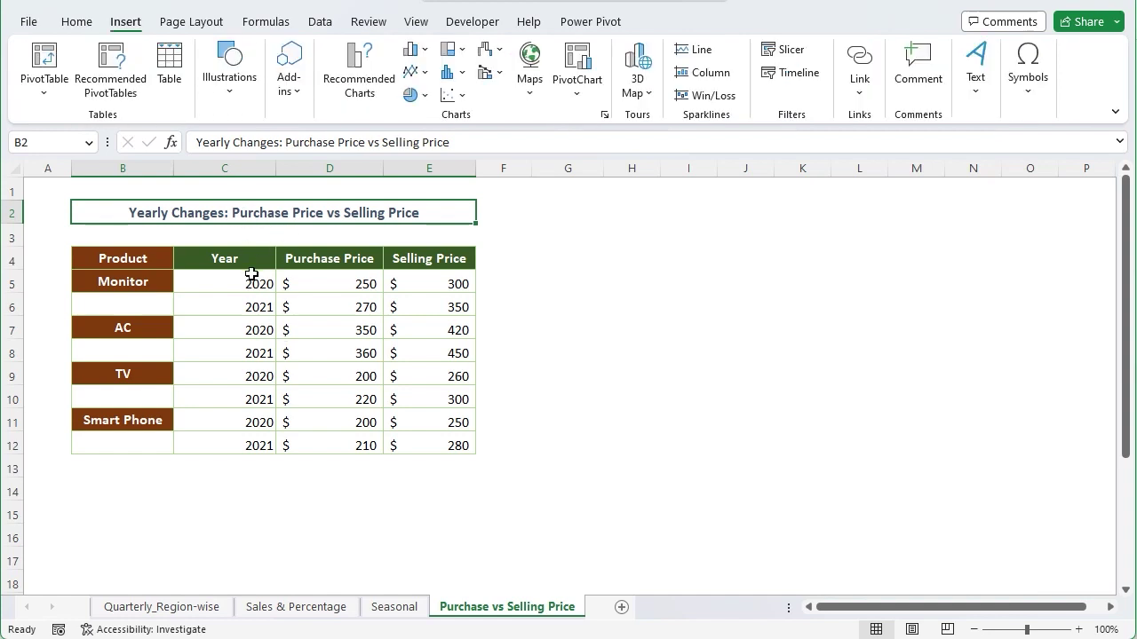
click(258, 284)
click(262, 310)
click(263, 330)
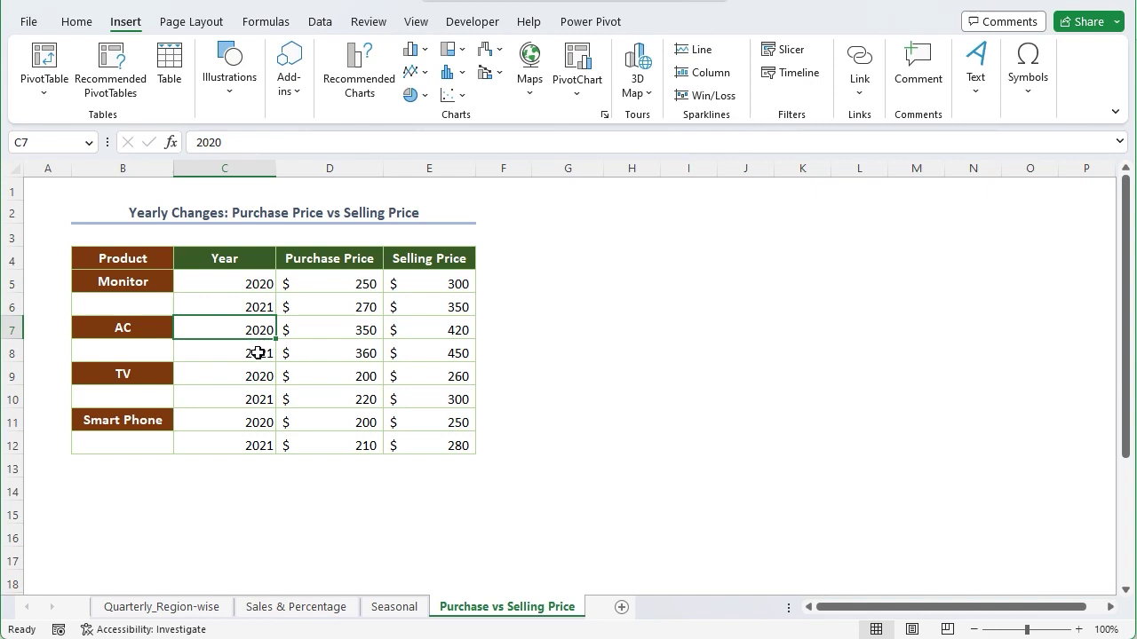
click(257, 353)
Check the Purchase and Selling Price headers, then select the price table B4:E12
click(373, 258)
click(453, 258)
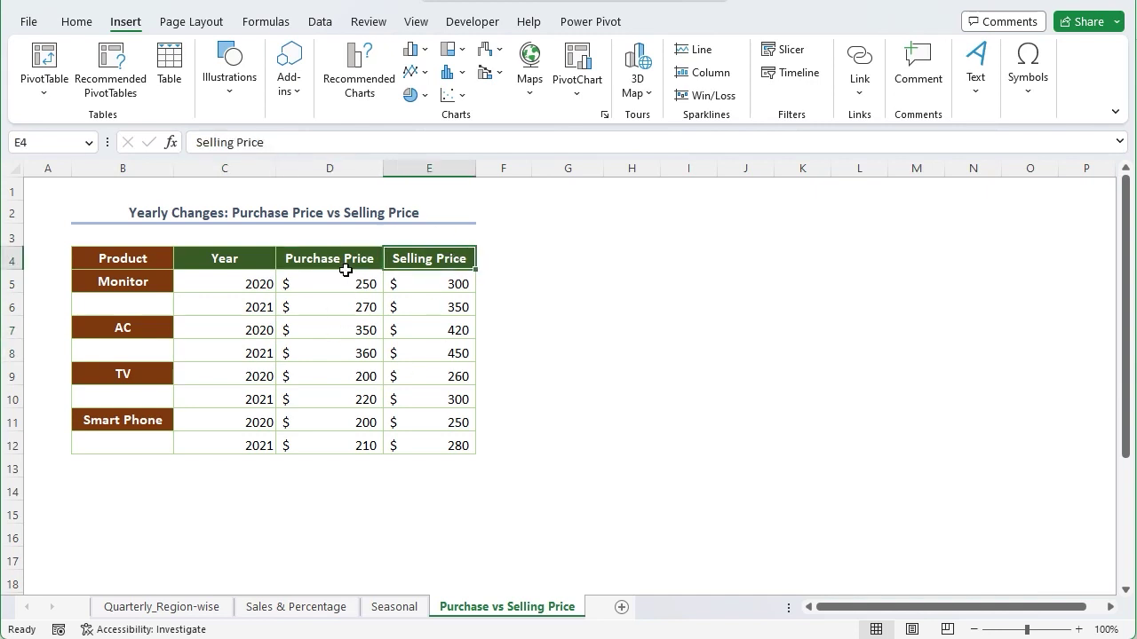
click(229, 282)
click(214, 305)
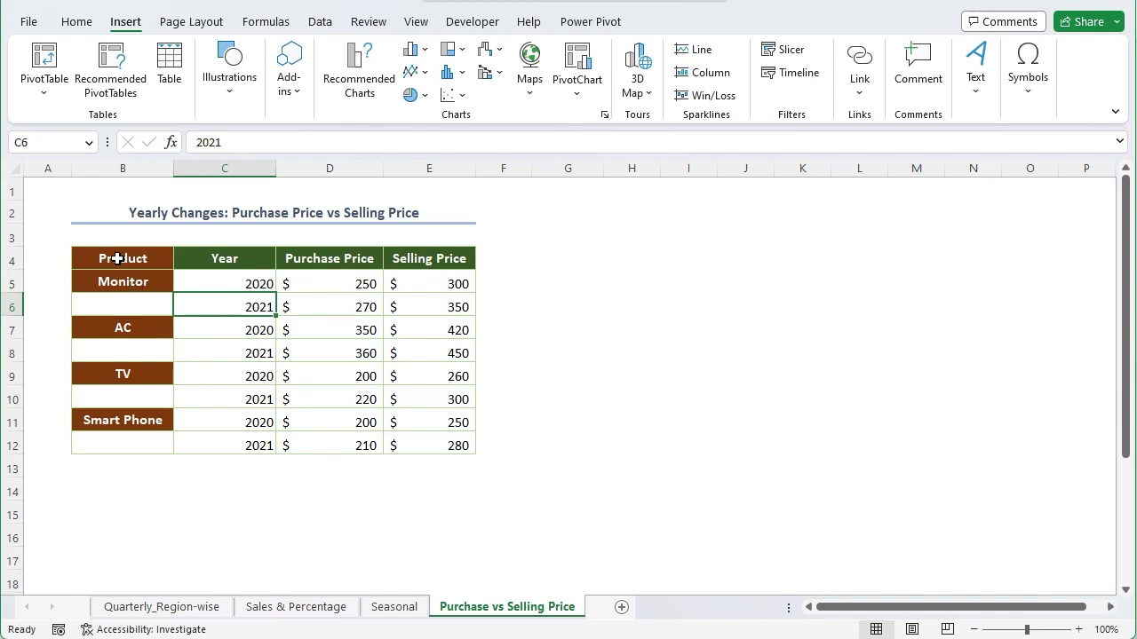
drag(88, 258, 431, 441)
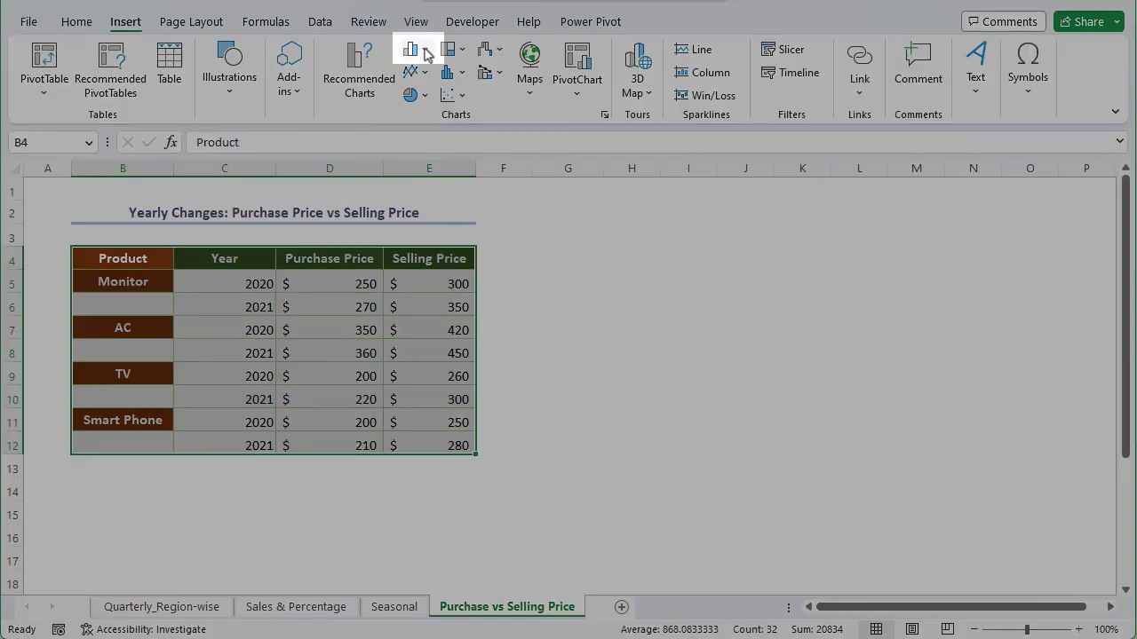
Insert a clustered column chart of the price table B4:E12, move it right of the table, and open Select Data
click(425, 56)
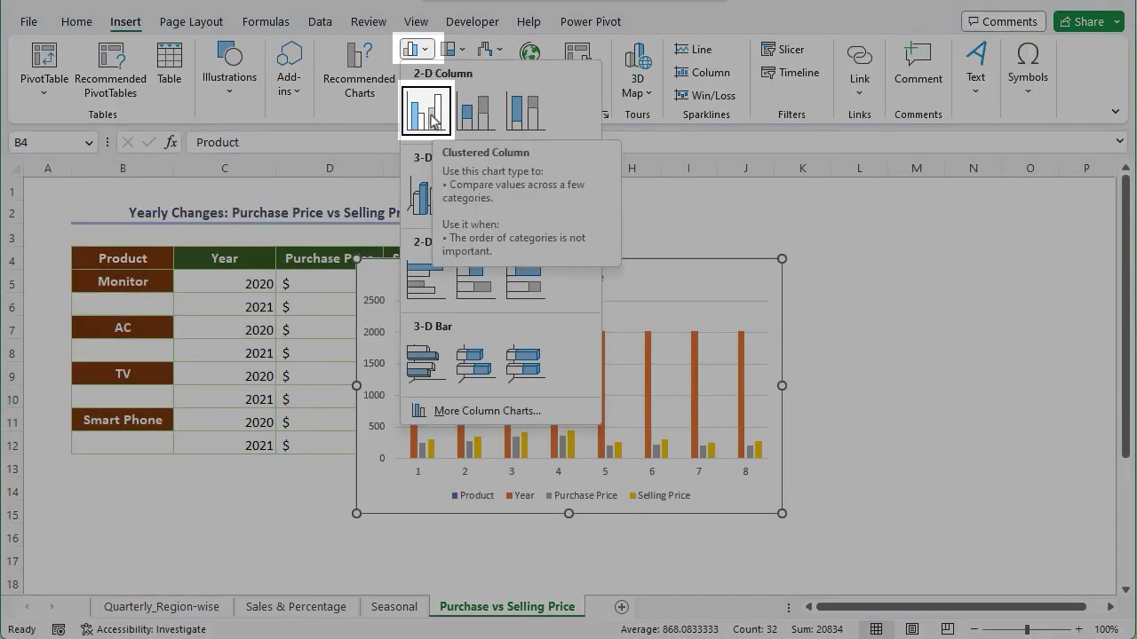
click(433, 122)
drag(660, 297, 833, 252)
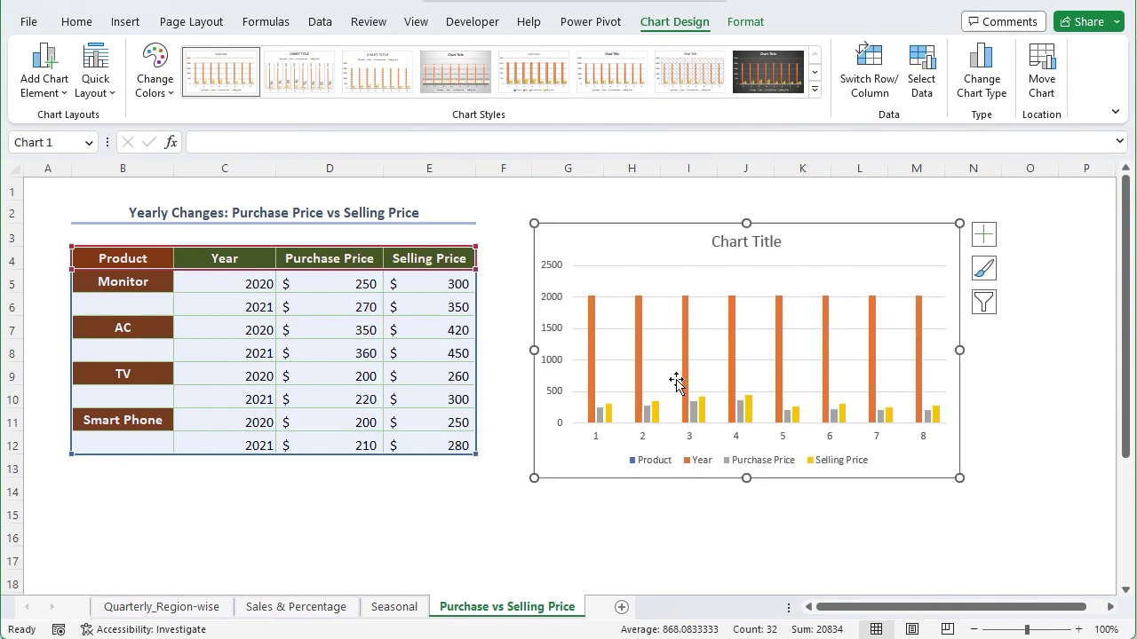
right_click(836, 284)
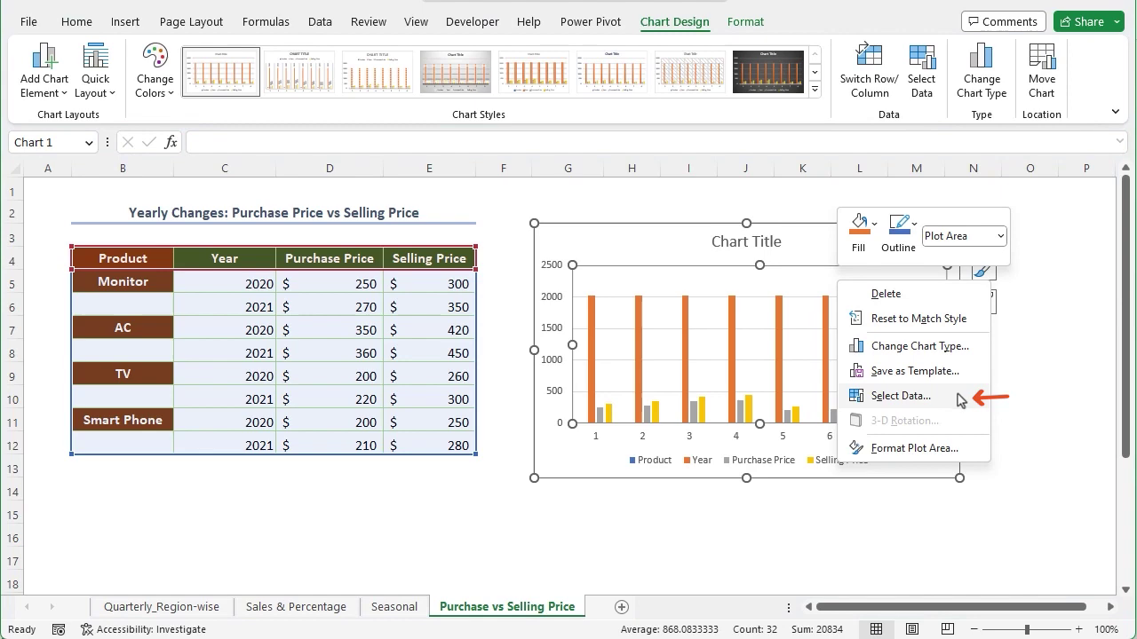
click(959, 400)
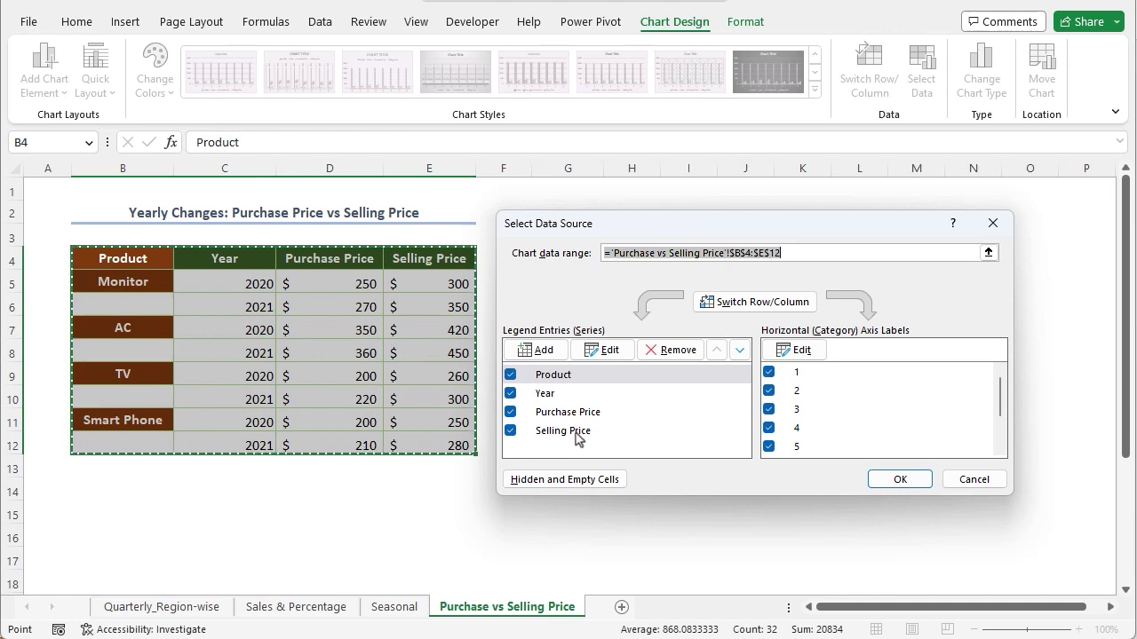
Remove the Product and Year series so only Purchase and Selling Price remain
click(575, 391)
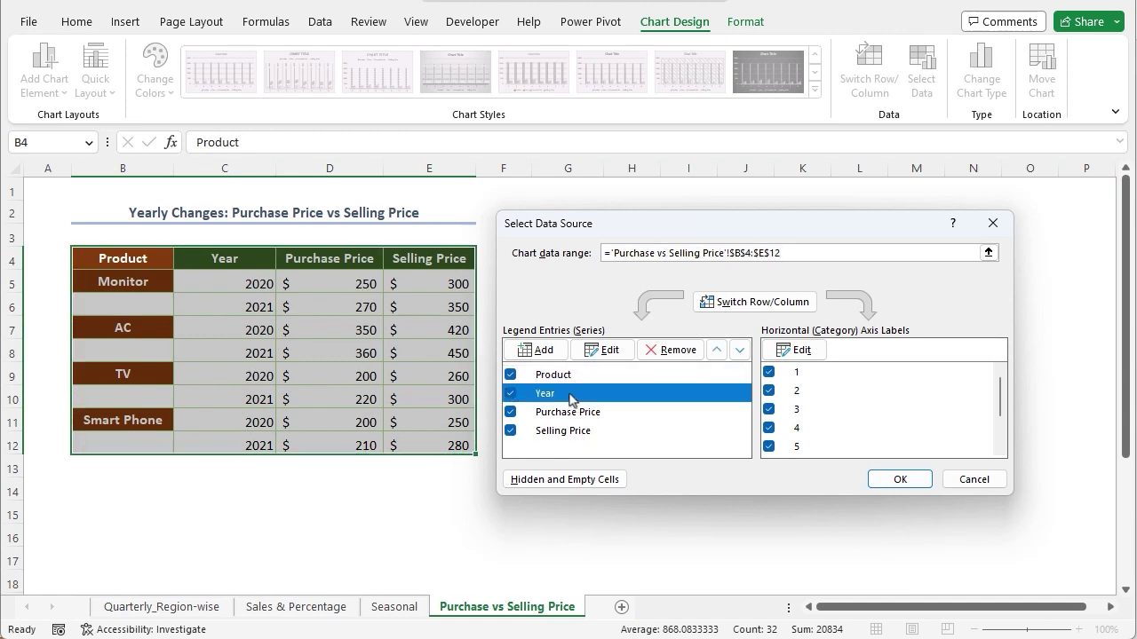
click(583, 380)
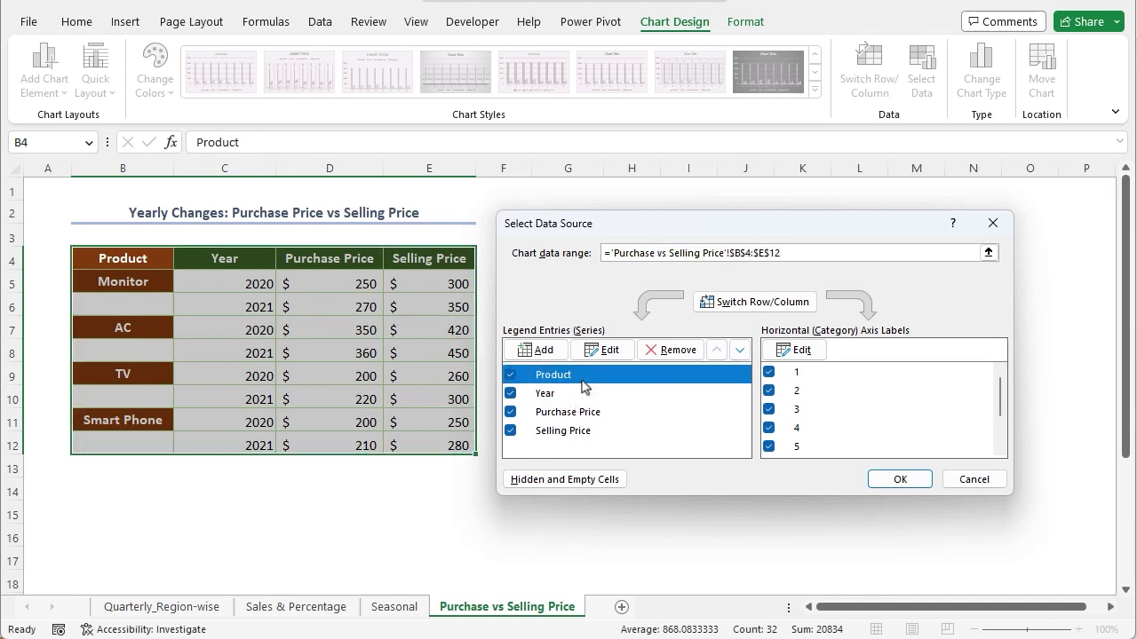
click(682, 351)
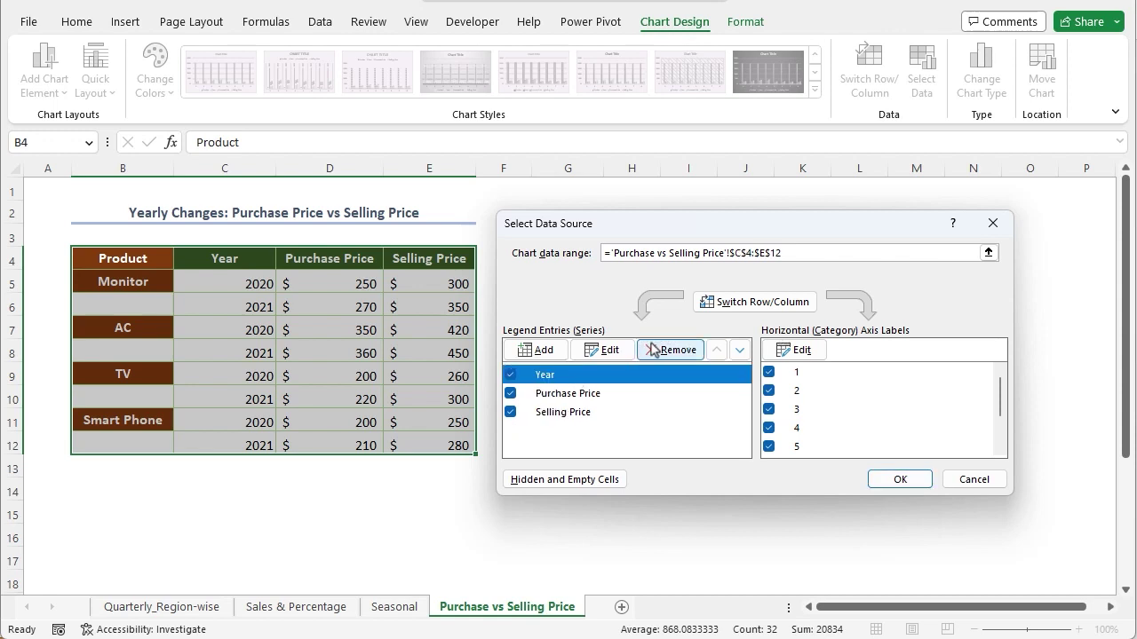
click(672, 352)
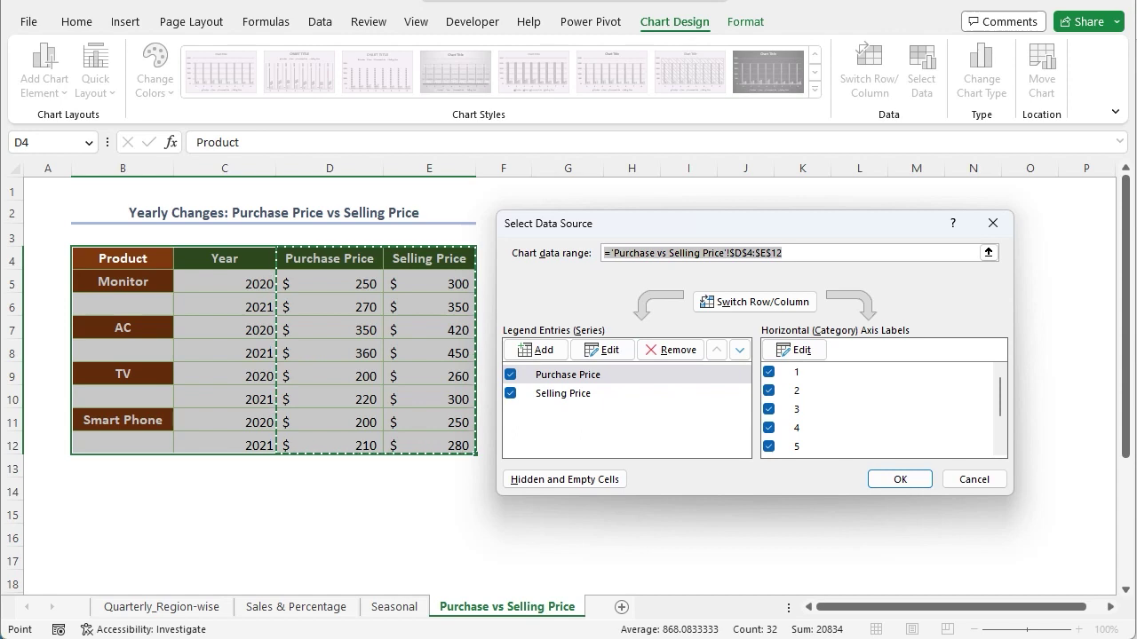
Use the product and year cells B5:C12 as horizontal axis labels, then enlarge the chart
click(793, 350)
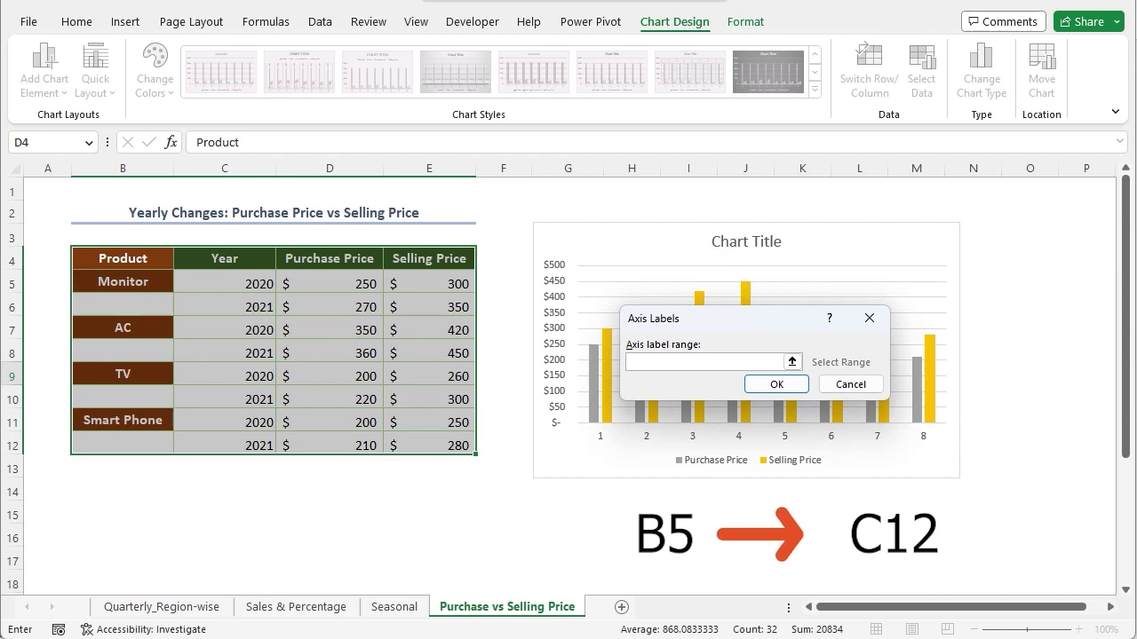
drag(89, 284, 254, 449)
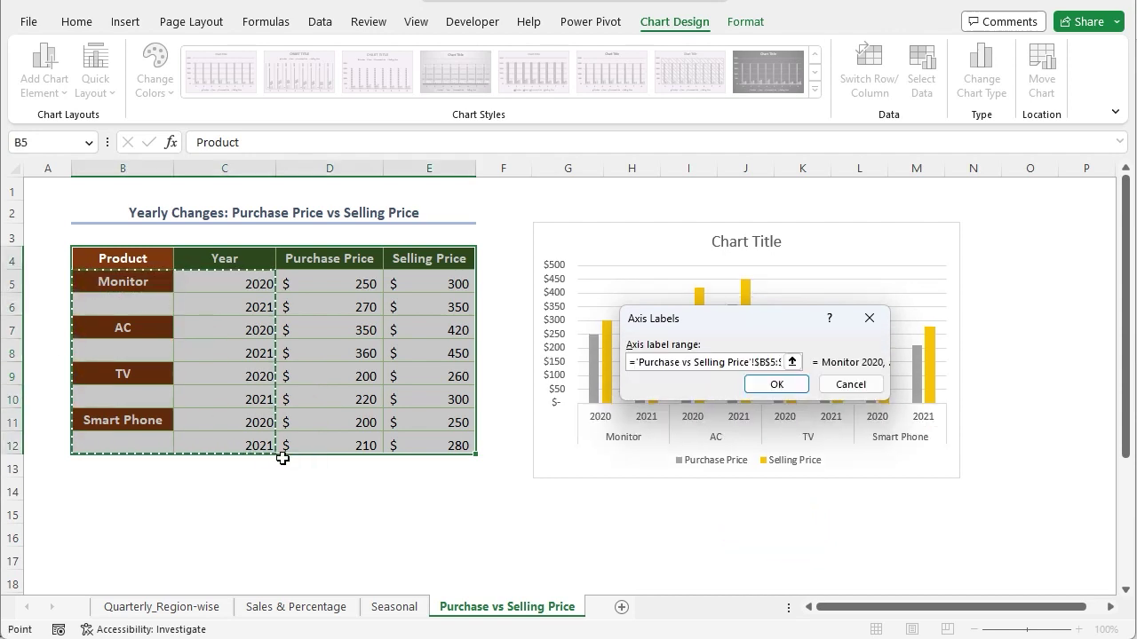
click(775, 385)
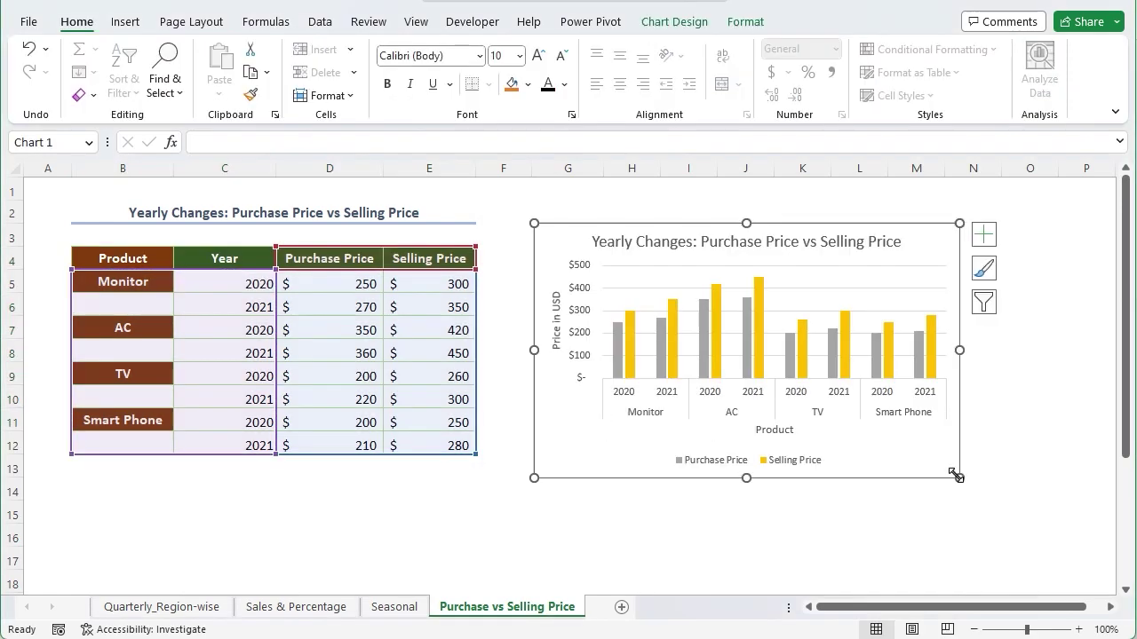
drag(956, 477, 1002, 505)
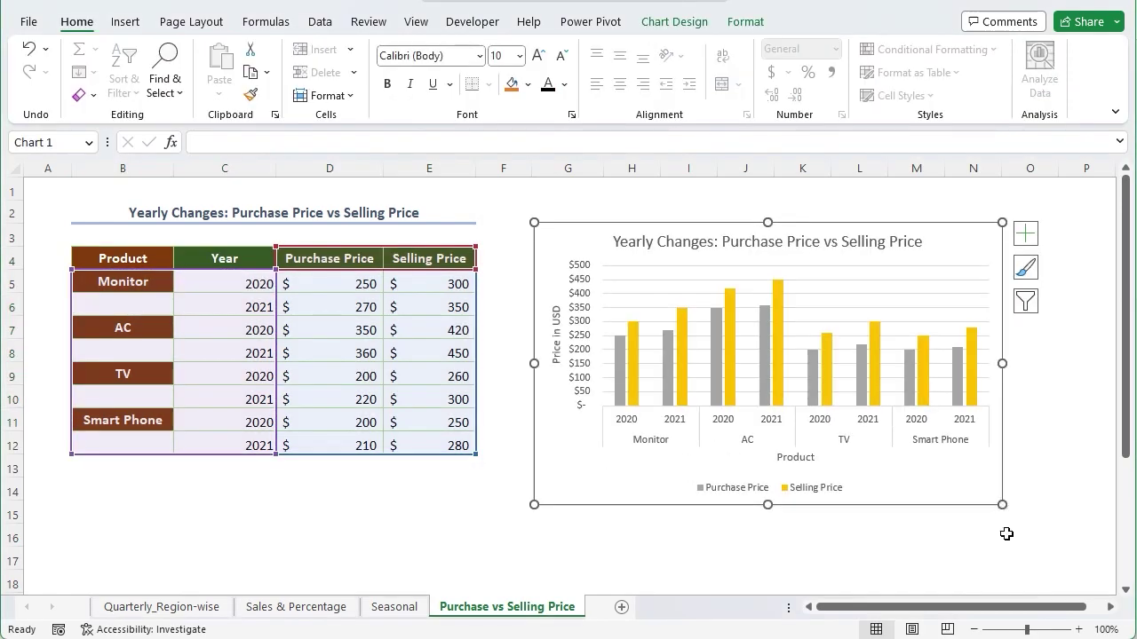